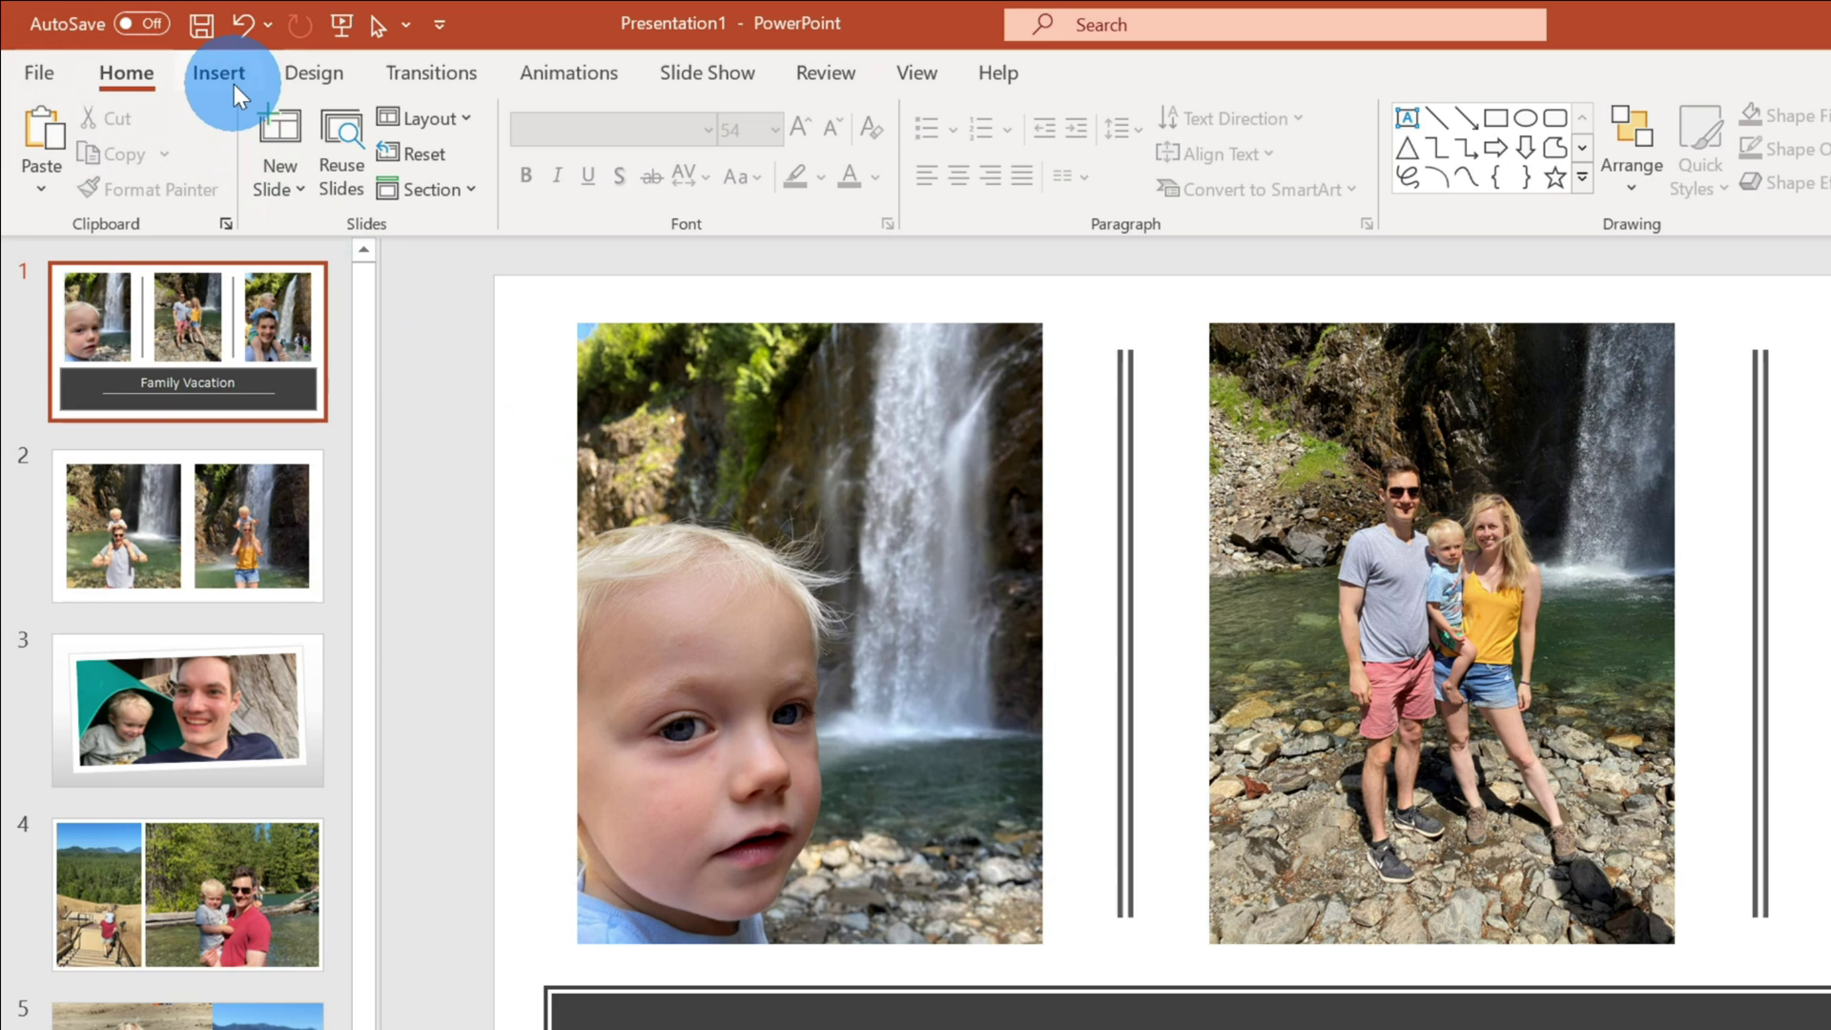
# Insert the English_Country_Garden audio file from the Desktop onto the Family Vacation title slide
pyautogui.click(232, 84)
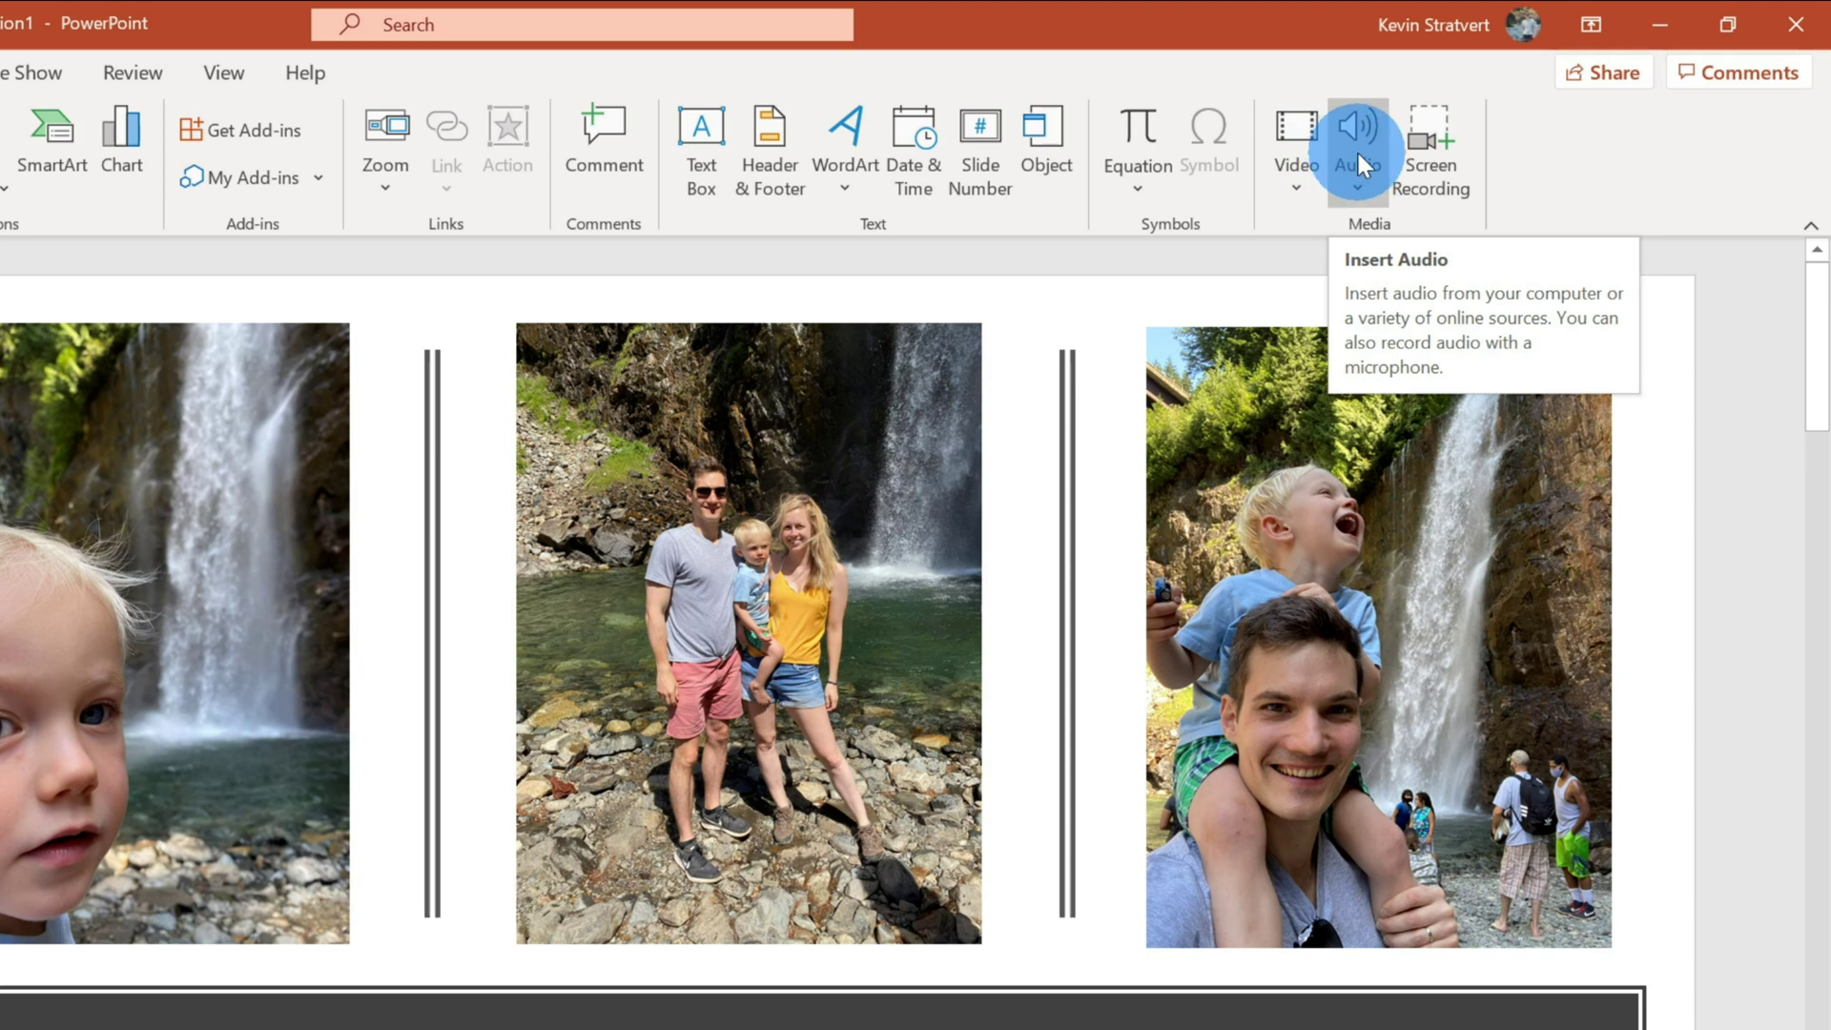
pyautogui.click(1356, 149)
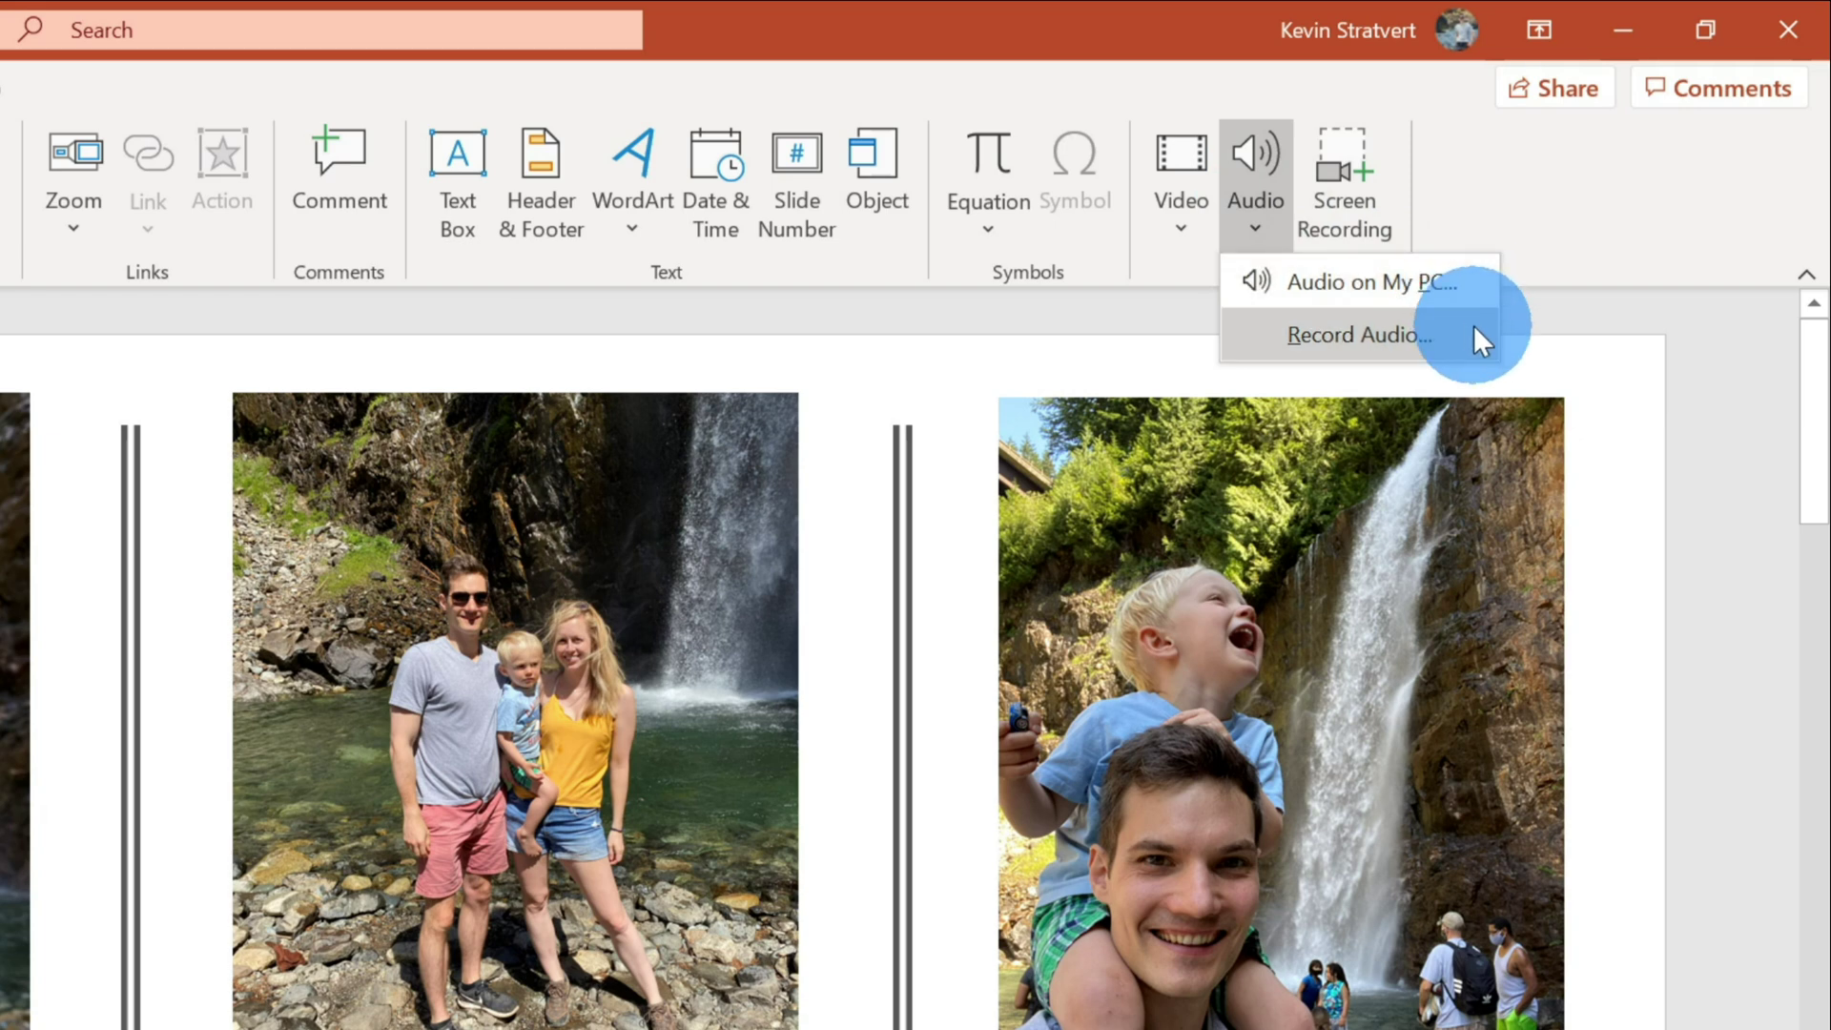
pyautogui.click(1462, 278)
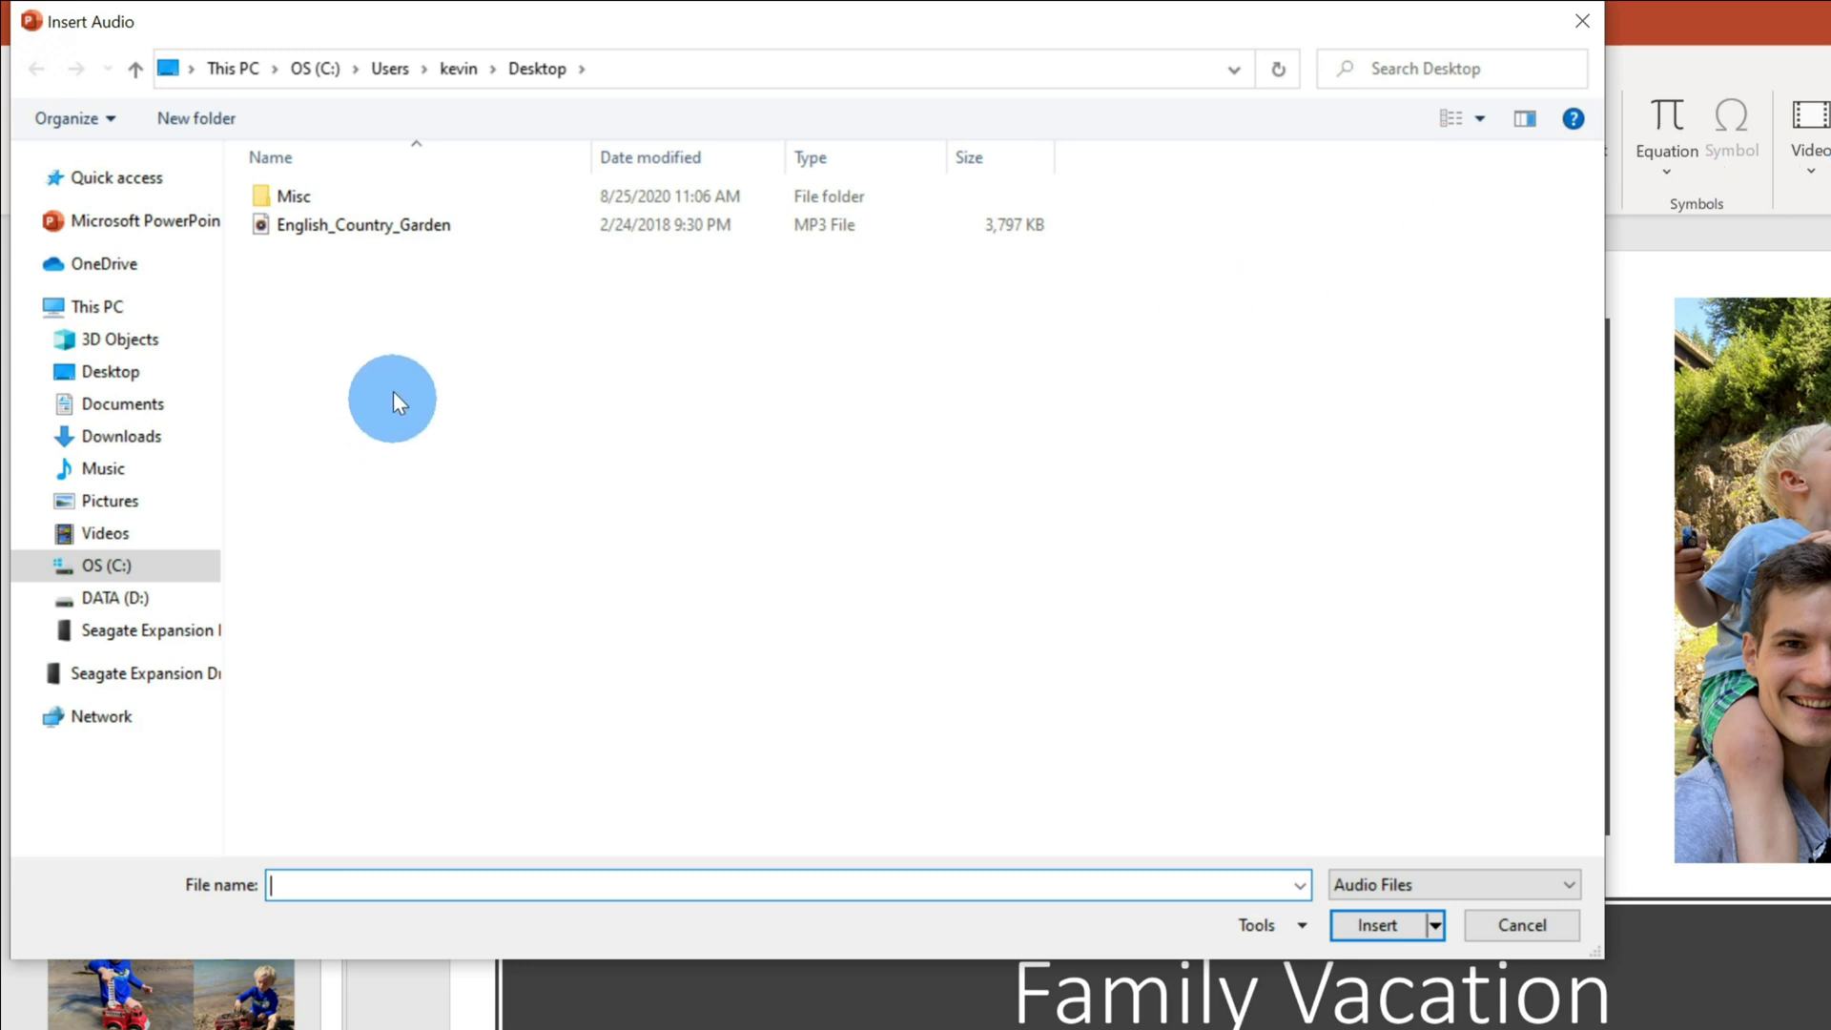
pyautogui.click(501, 232)
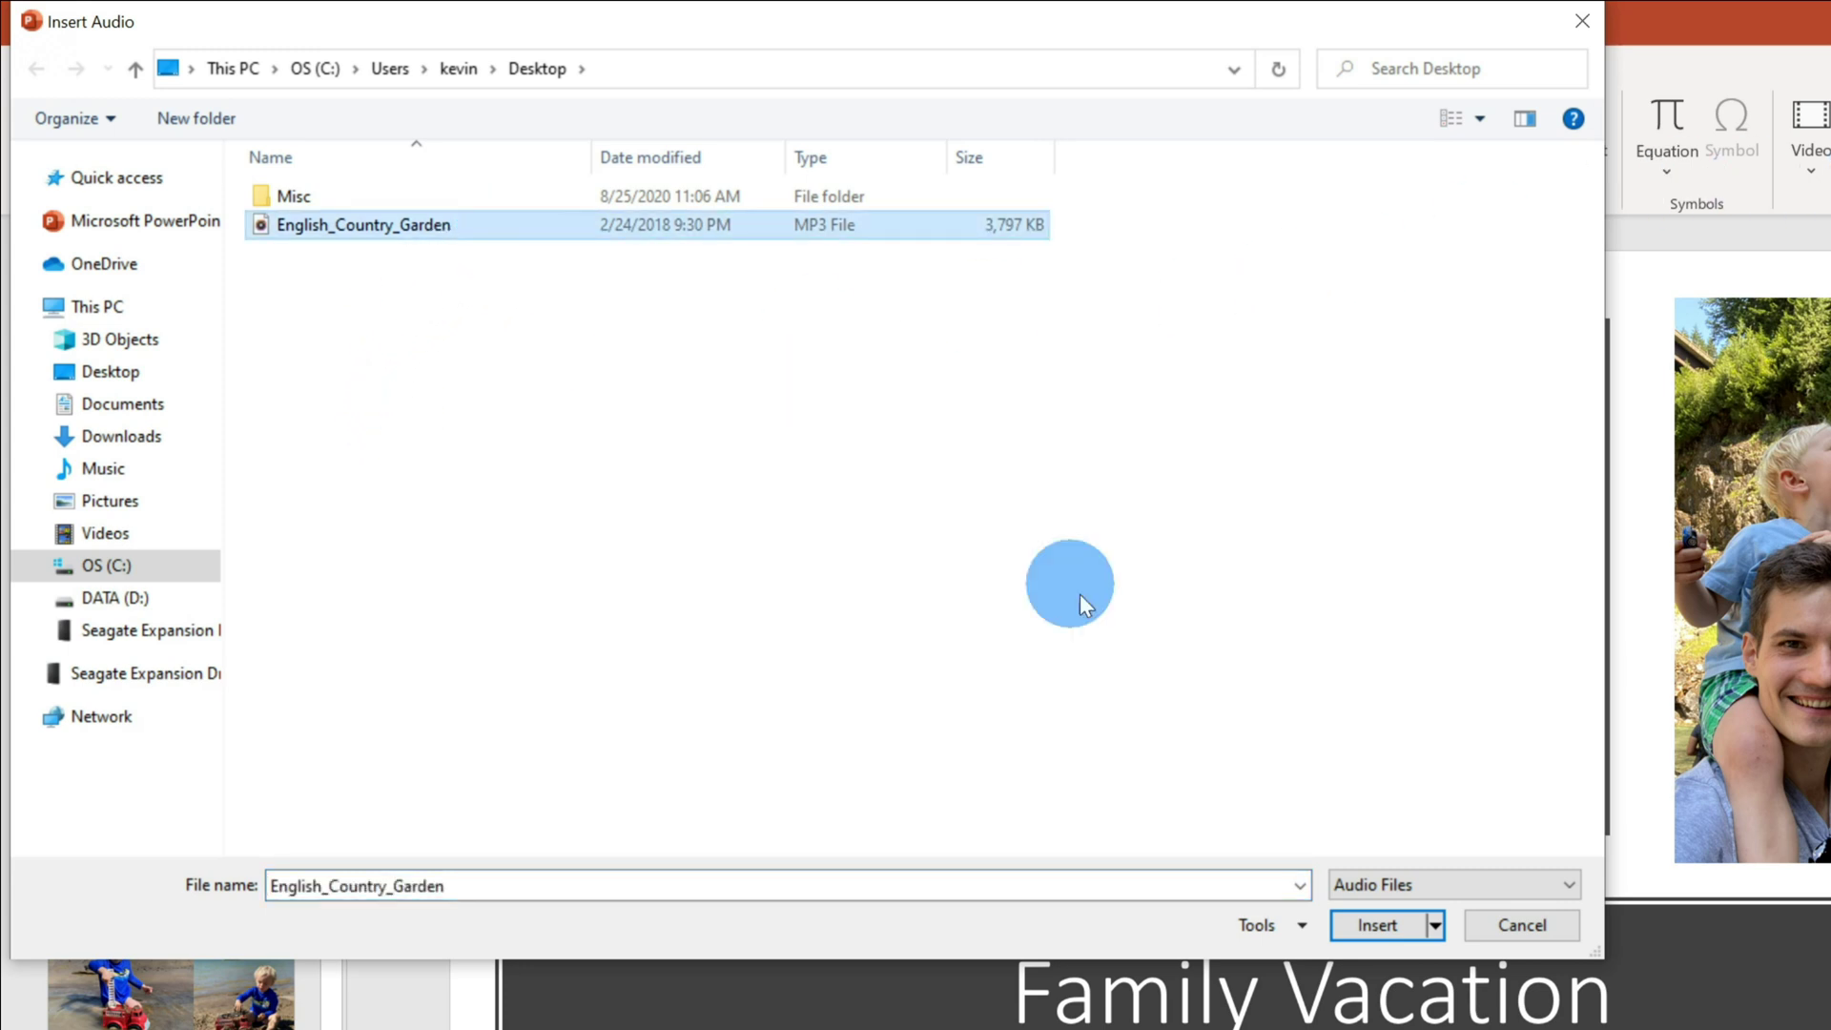
pyautogui.click(1380, 923)
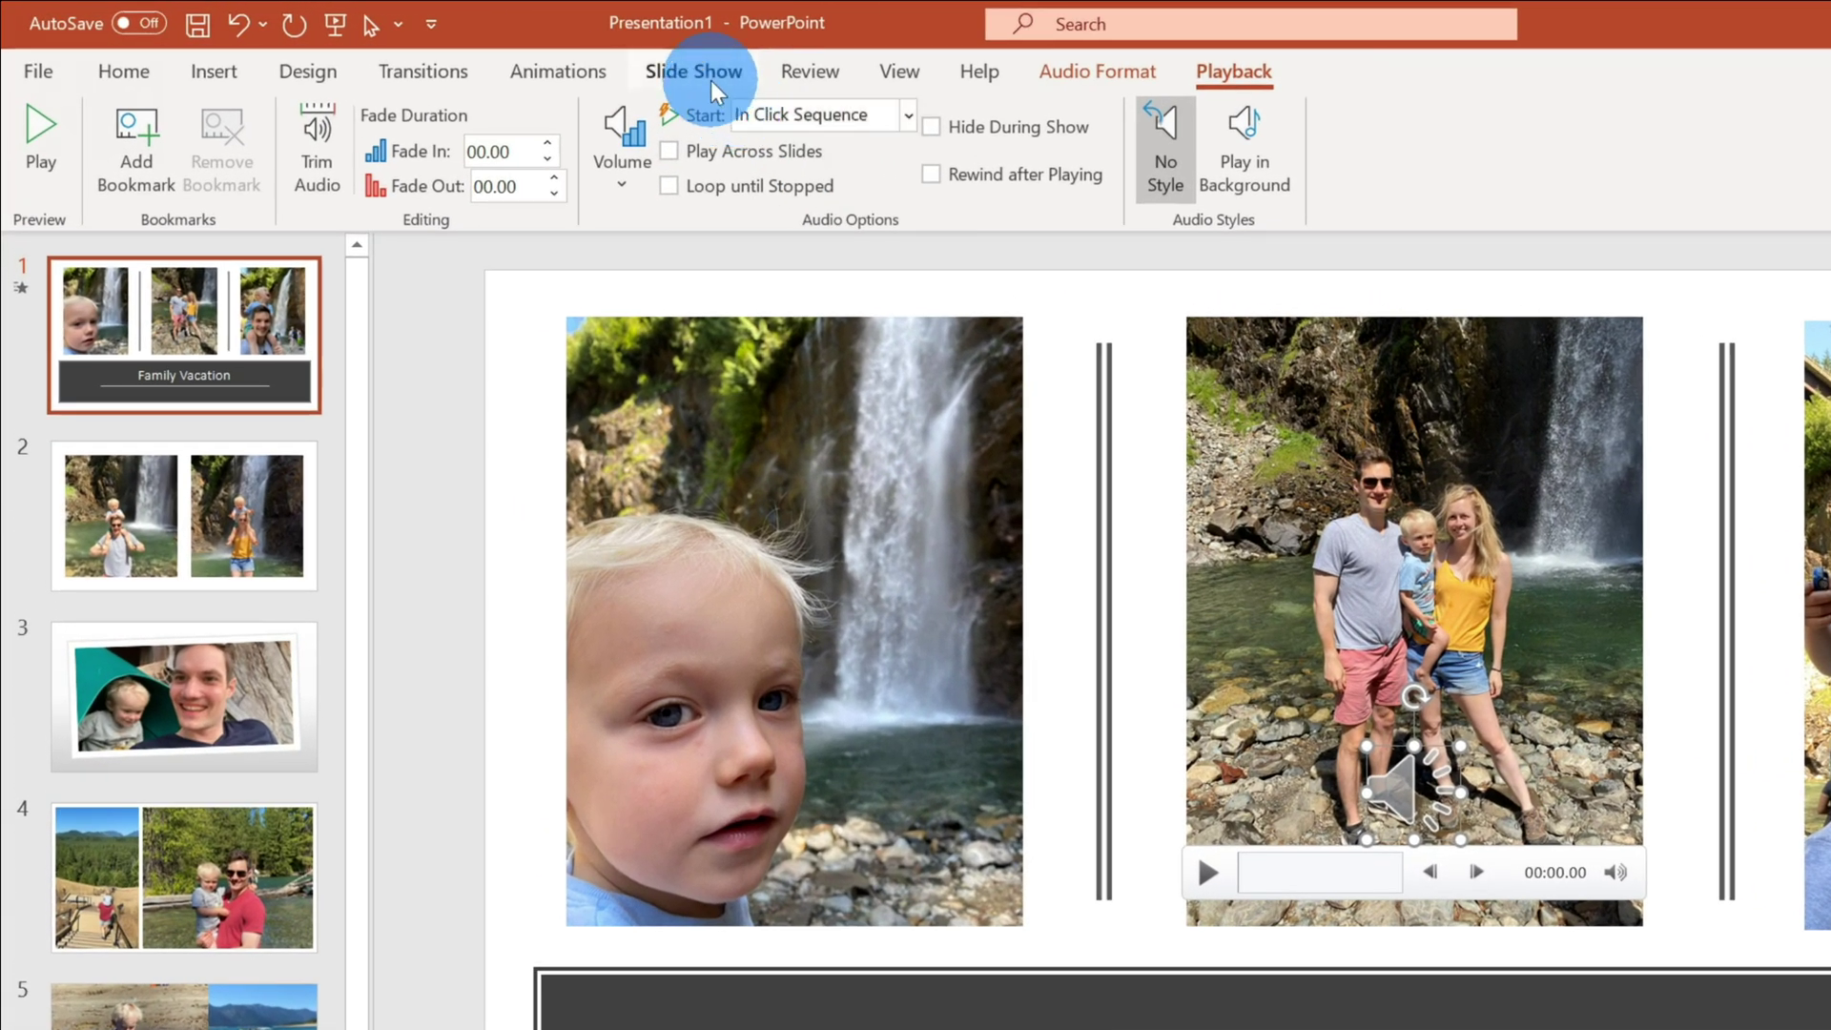
# Bring up the Slide Show commands, then return to the Family Vacation title slide
pyautogui.click(705, 77)
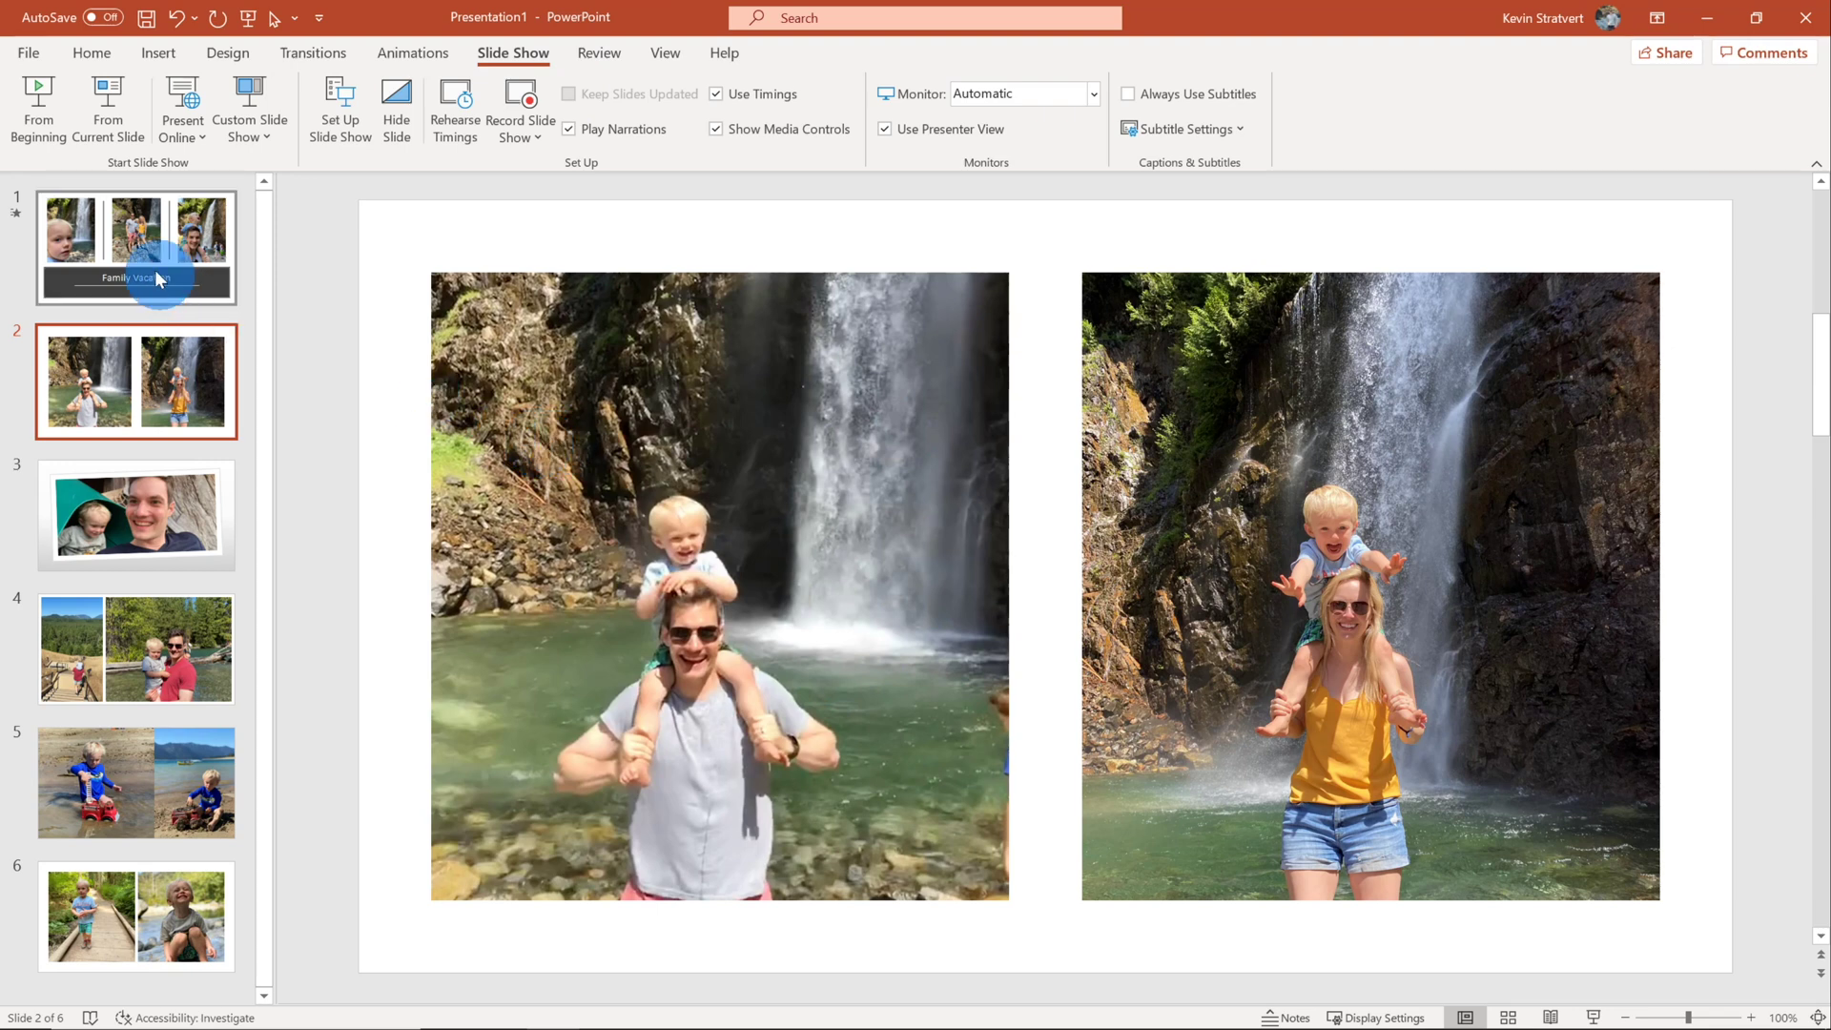
pyautogui.click(153, 268)
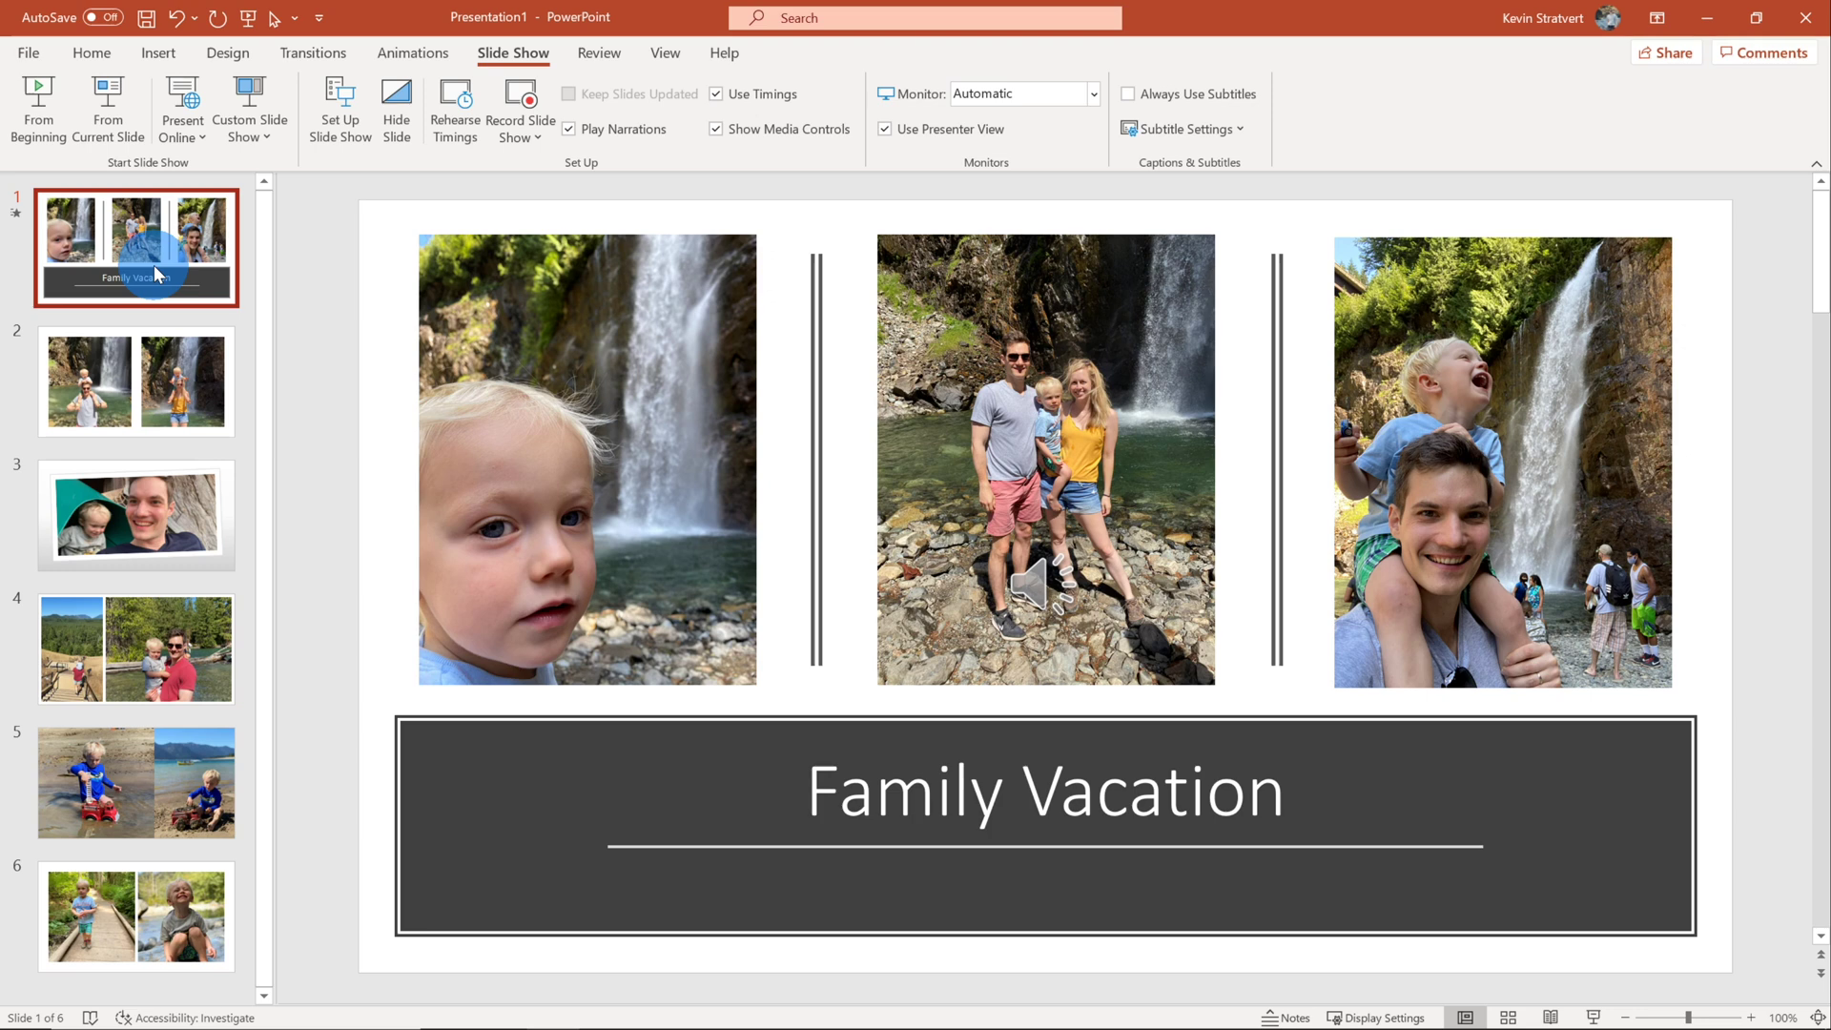
# Set the title-slide song to Play in Background so it continues across all slides
pyautogui.click(1027, 587)
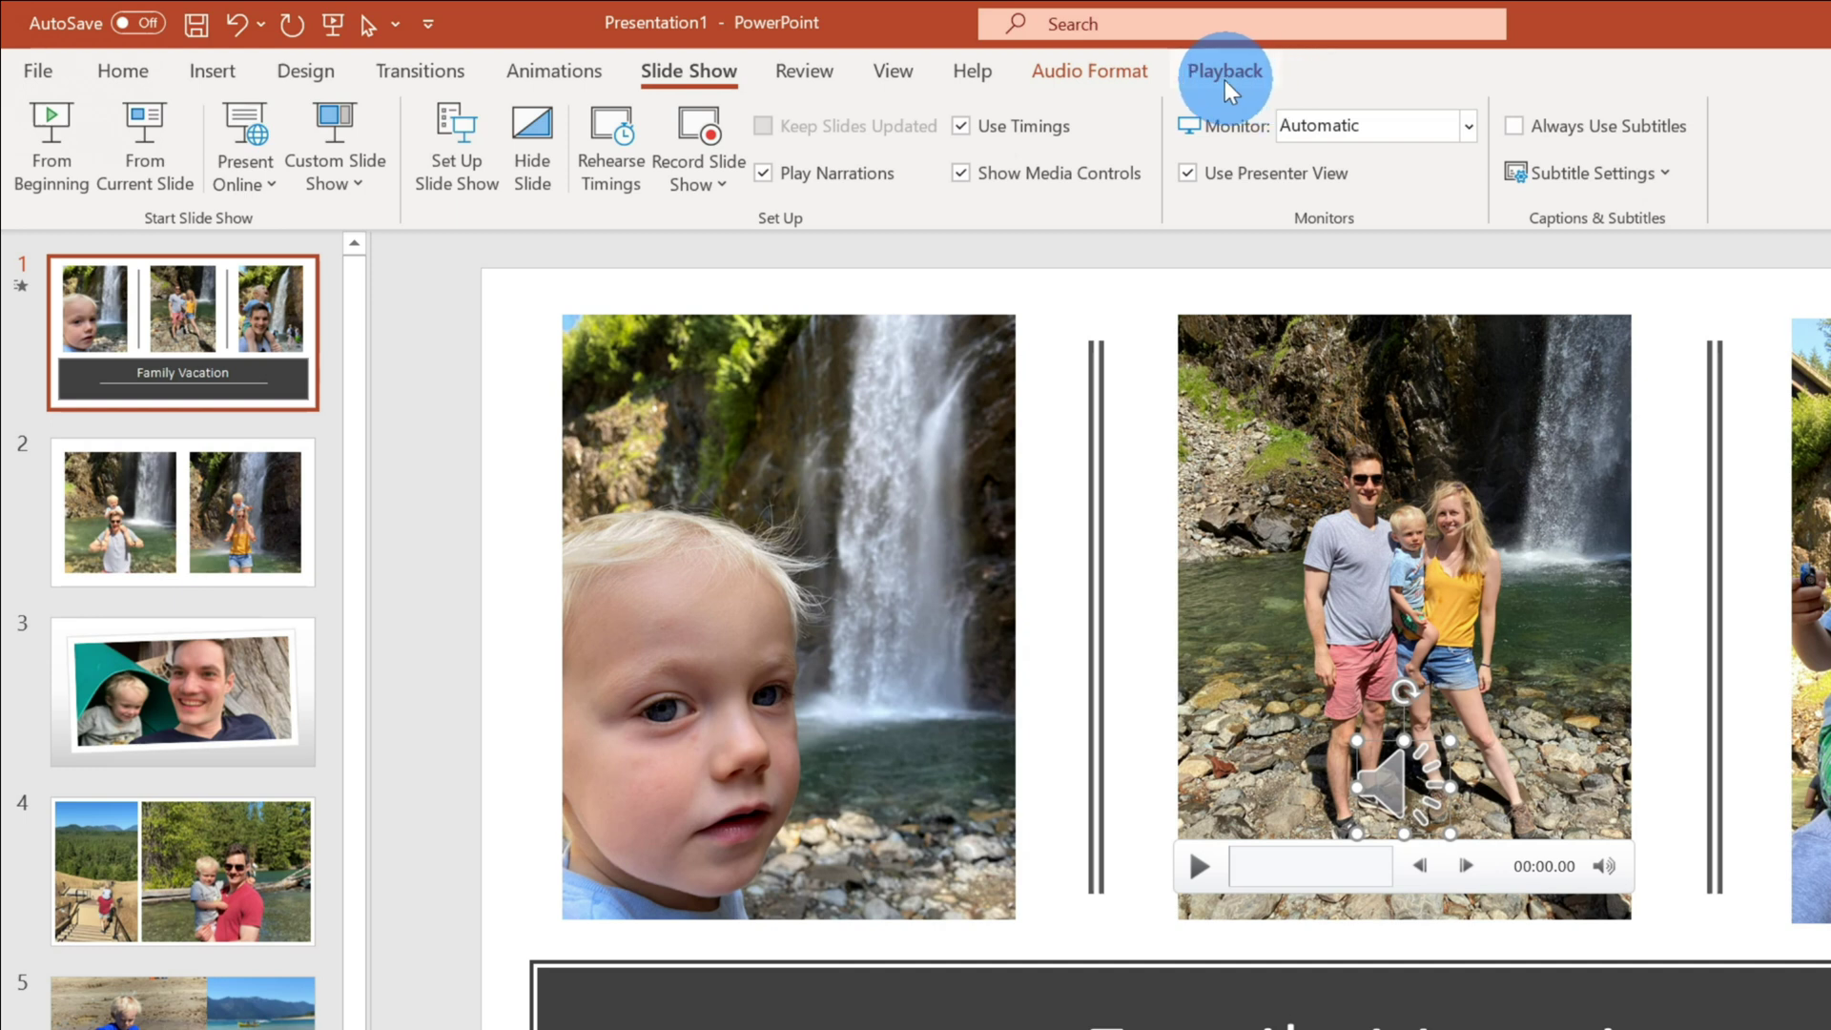
pyautogui.click(1227, 74)
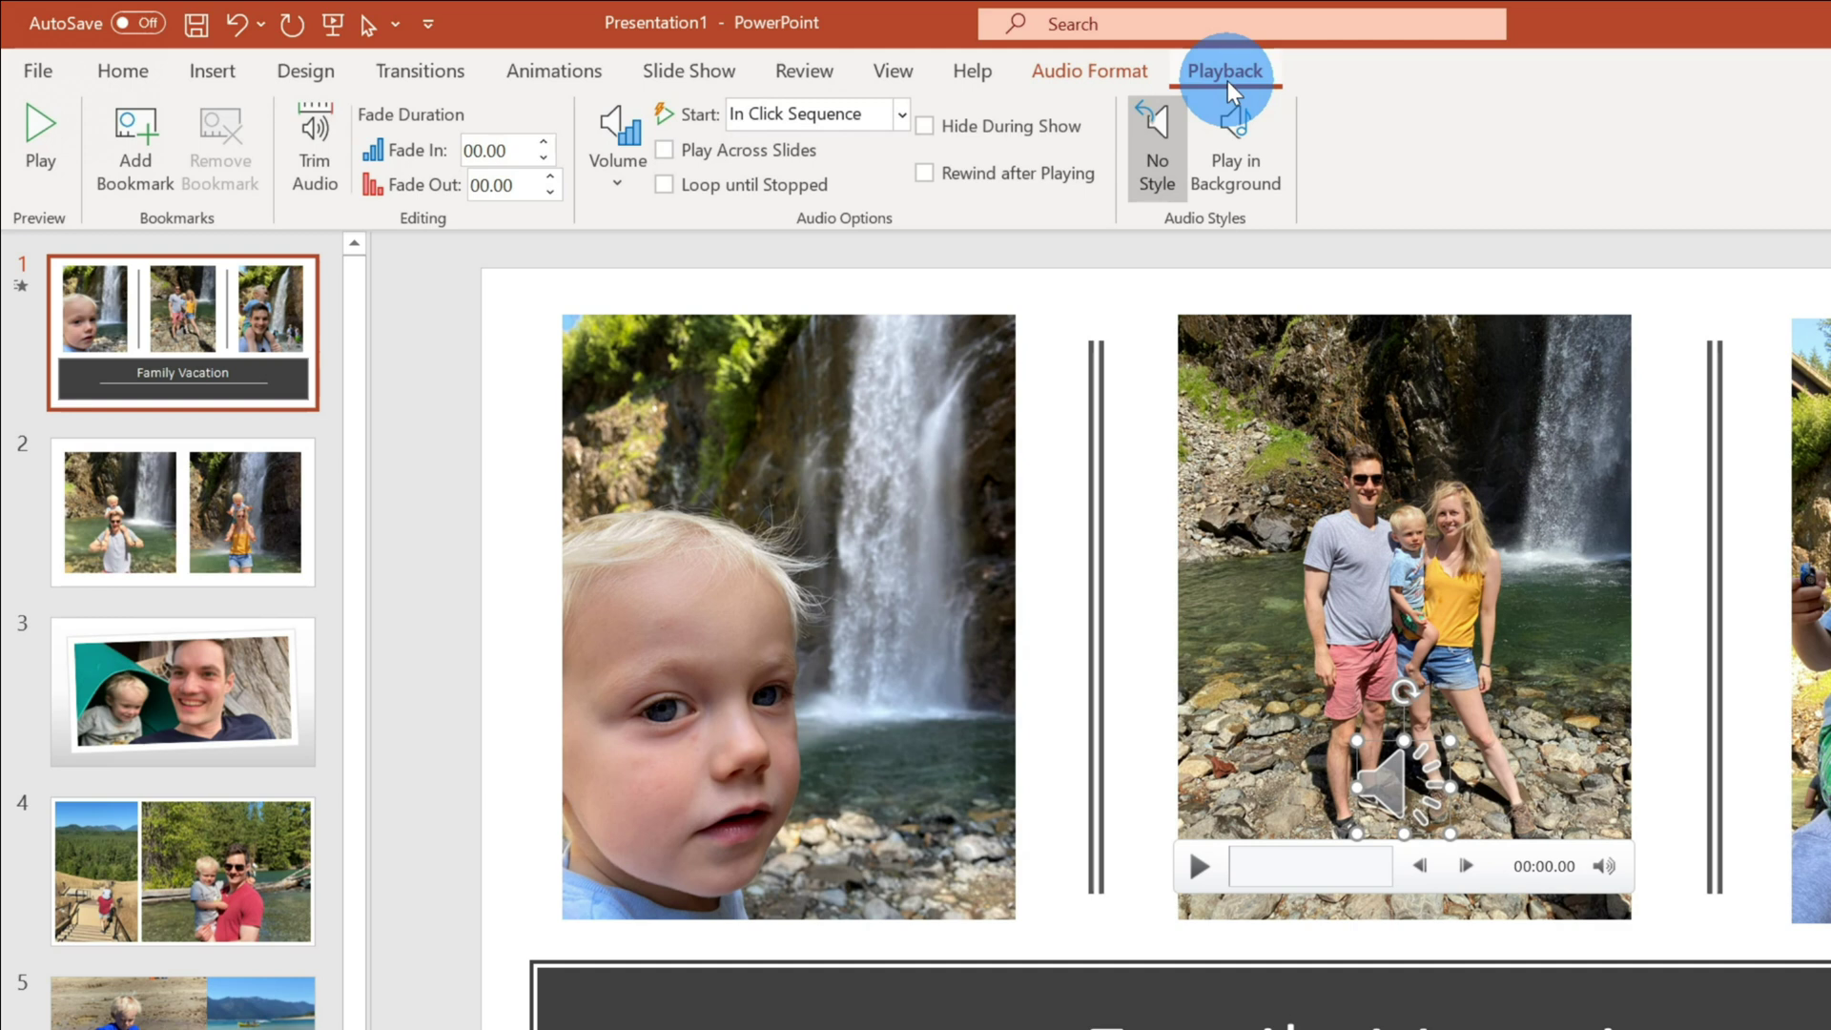
pyautogui.click(1246, 164)
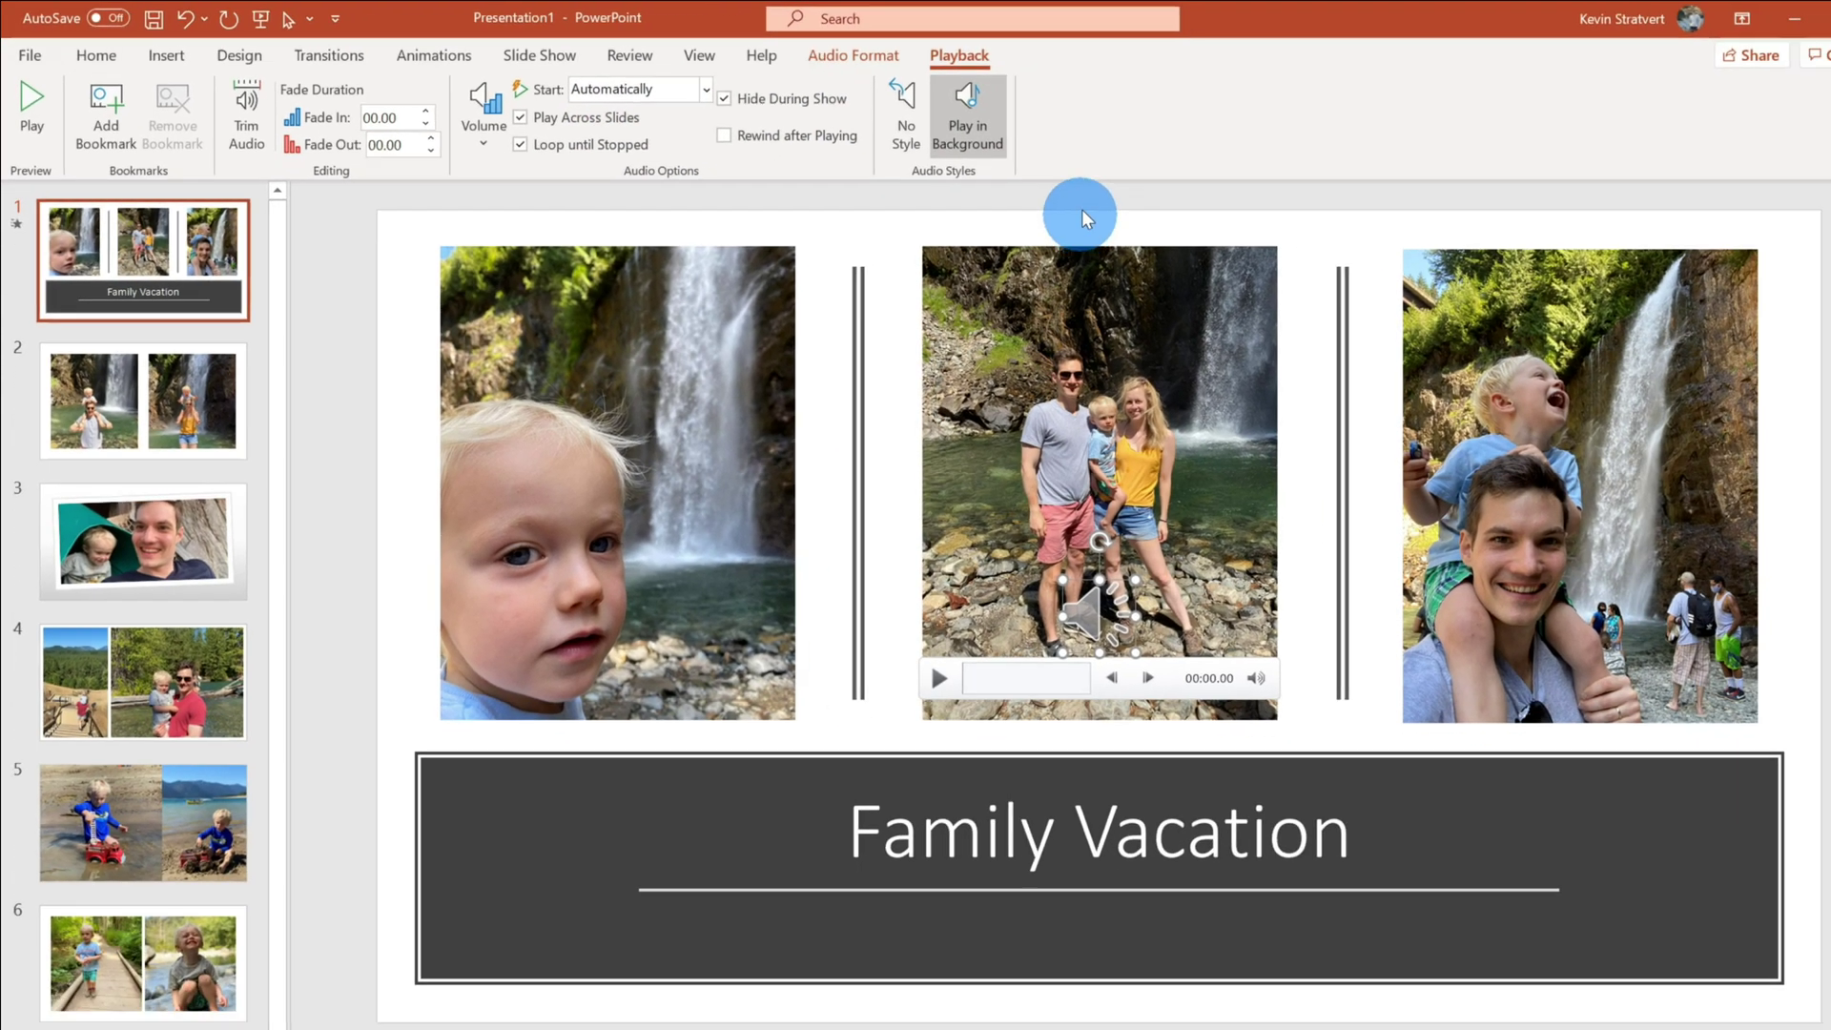
pyautogui.click(1380, 274)
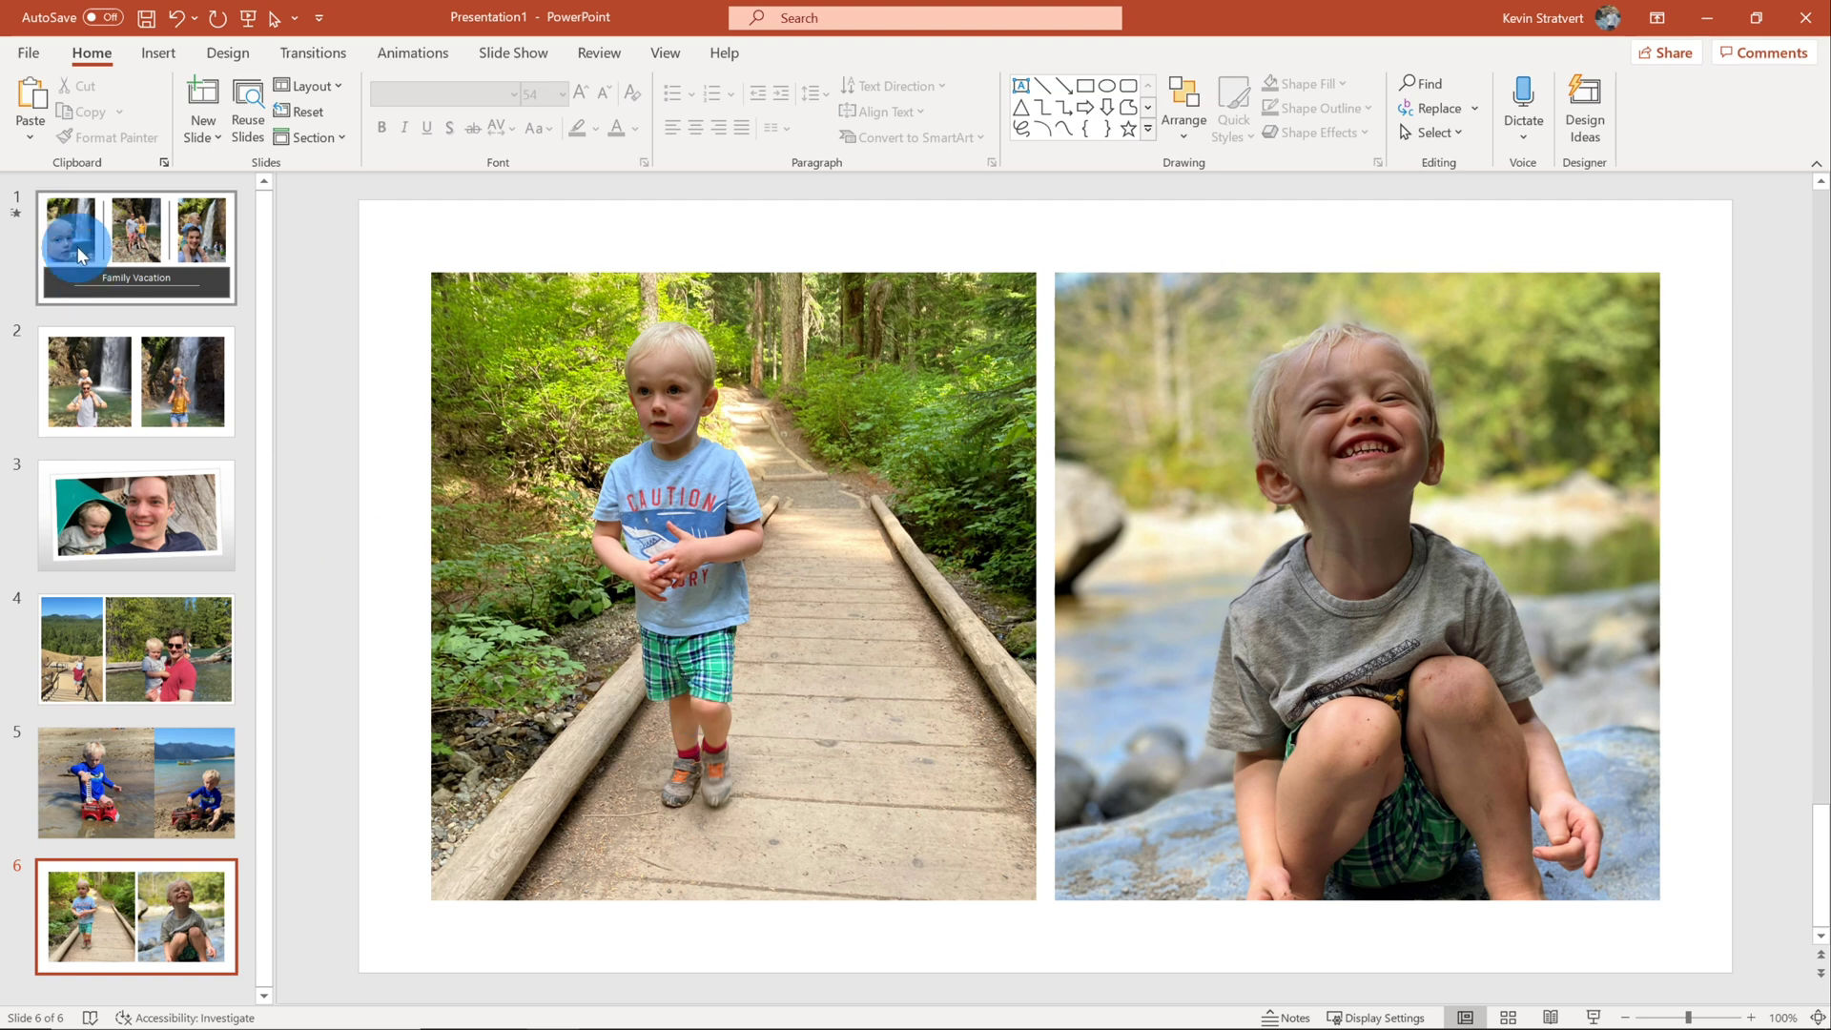
# Return to slide 1, the Family Vacation title slide
pyautogui.click(175, 246)
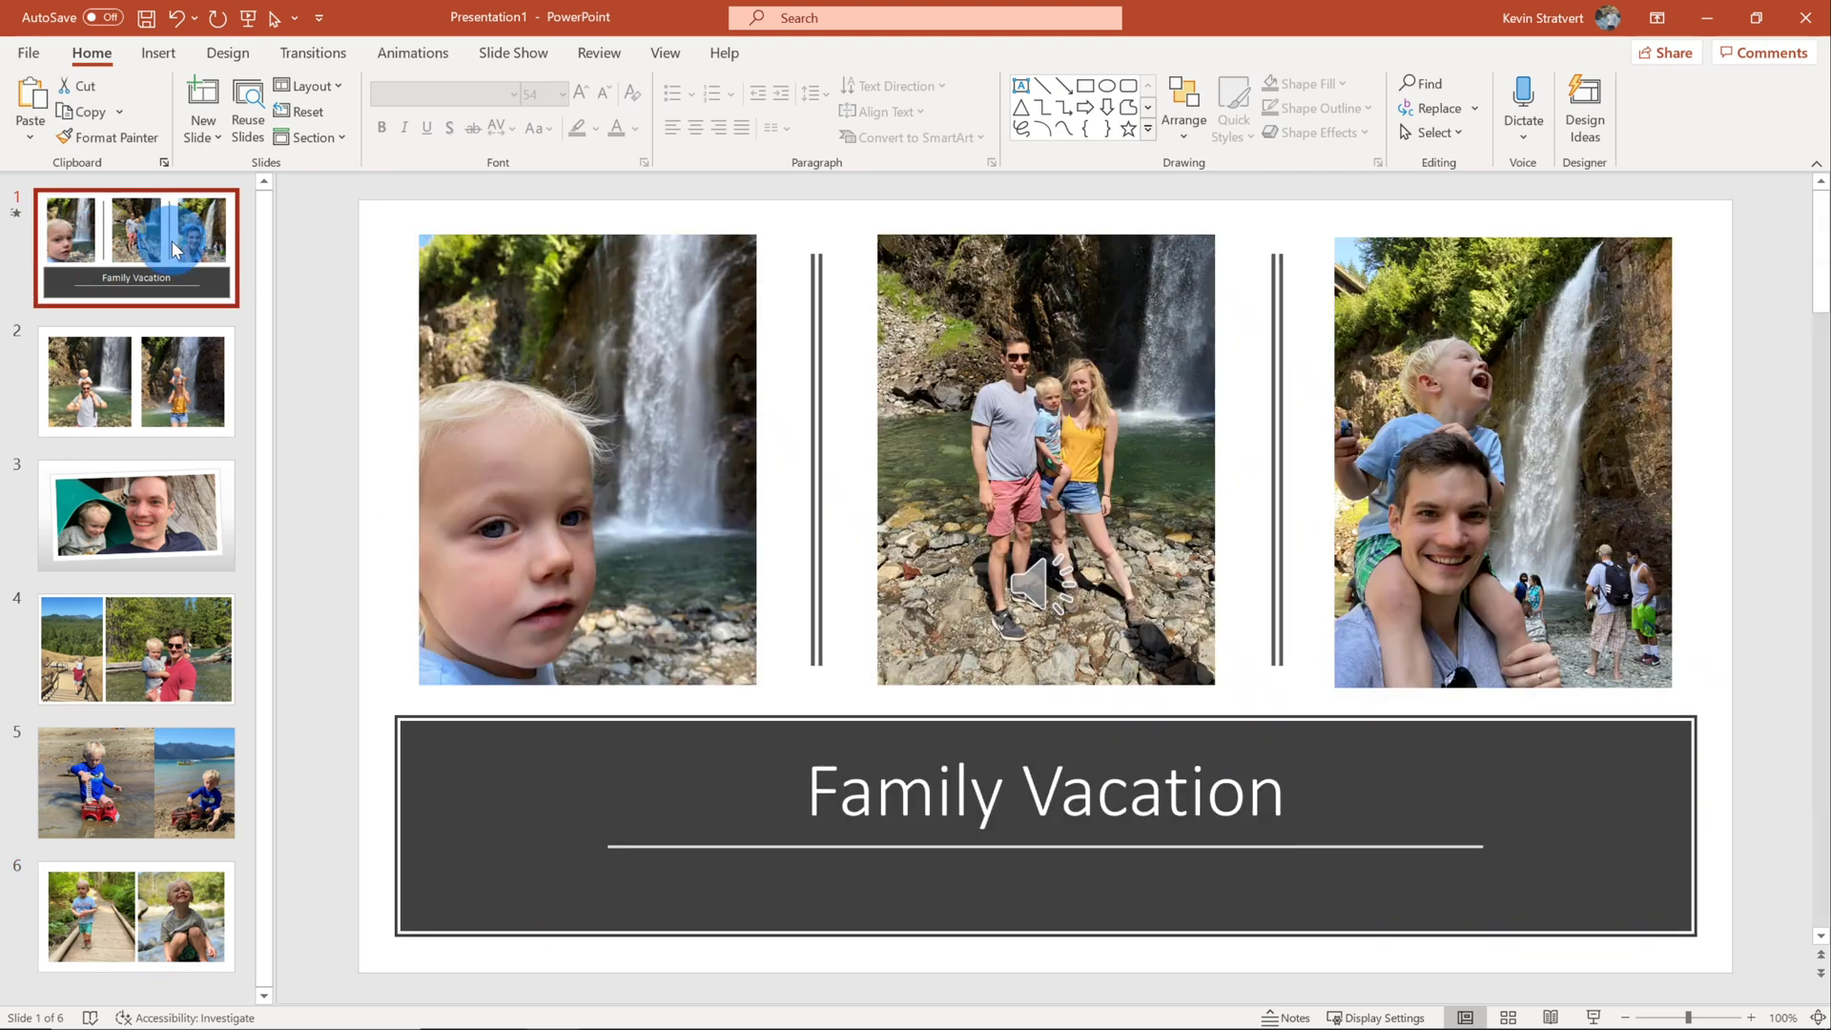
# Browse the song icon's Corrections, Color and Artistic Effects galleries without applying any, then show its Playback settings
pyautogui.click(1041, 575)
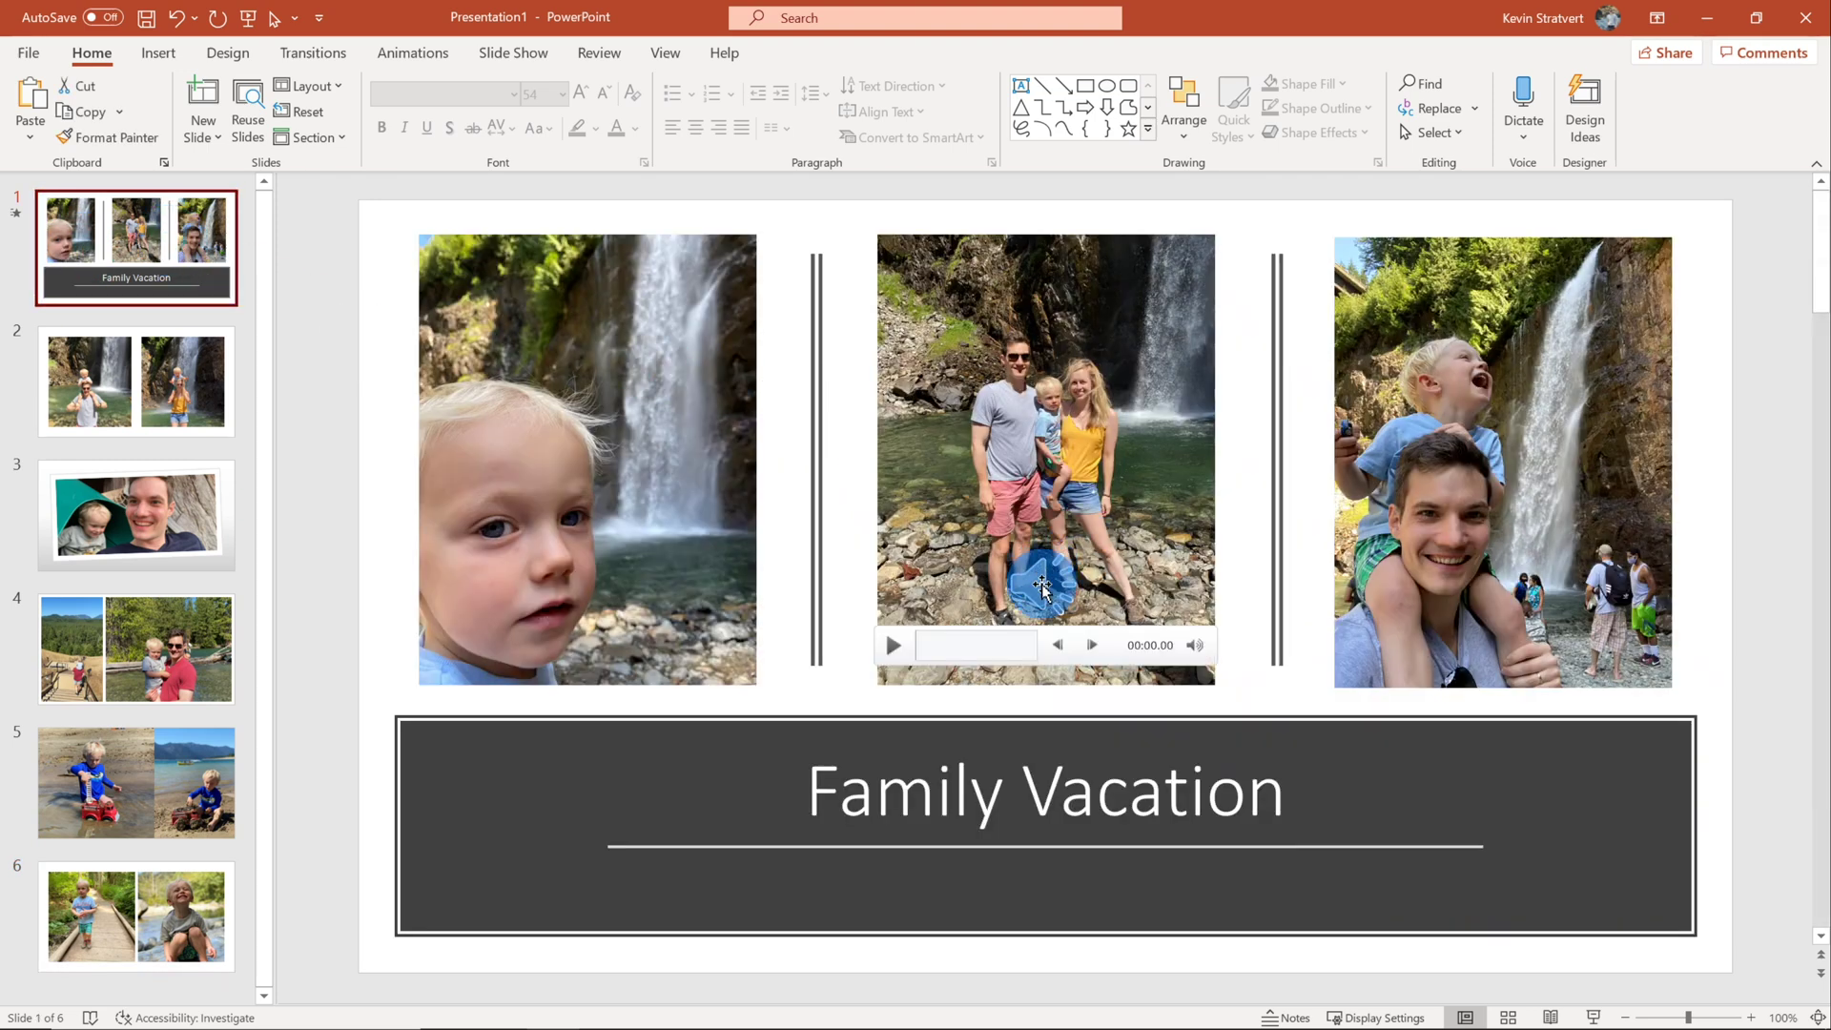
pyautogui.click(1043, 585)
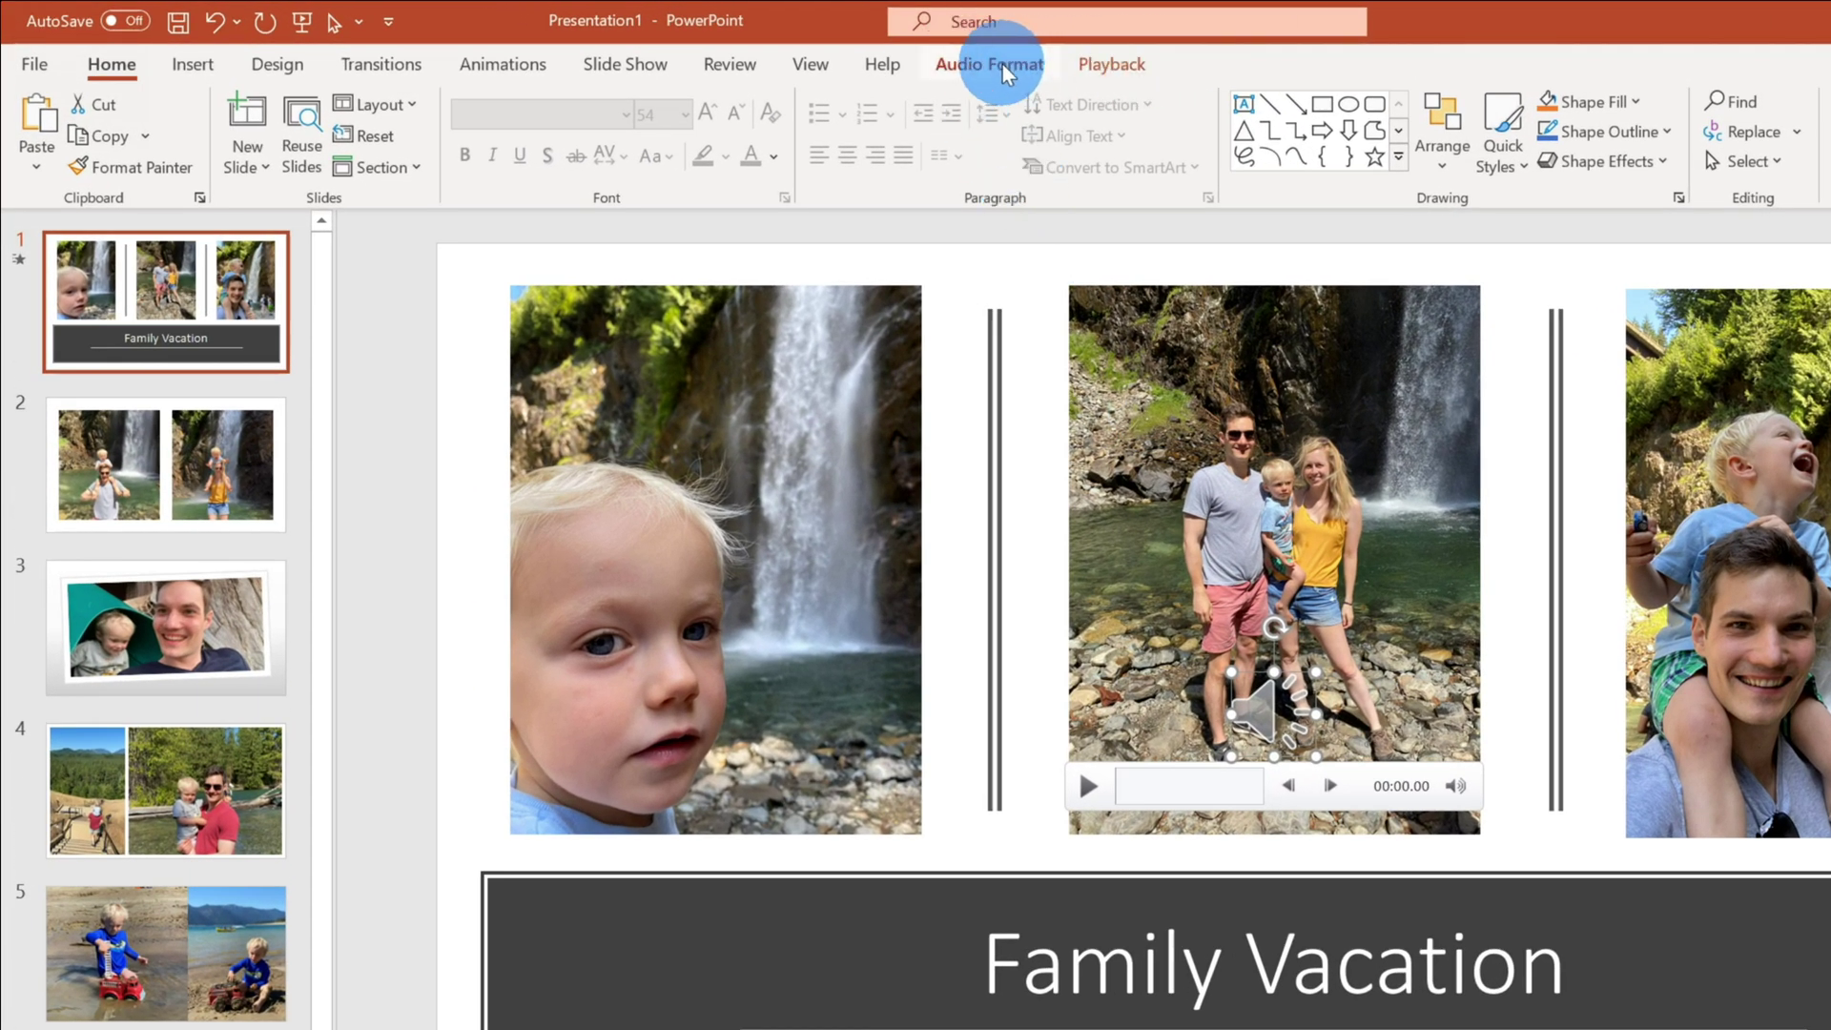
pyautogui.click(1006, 75)
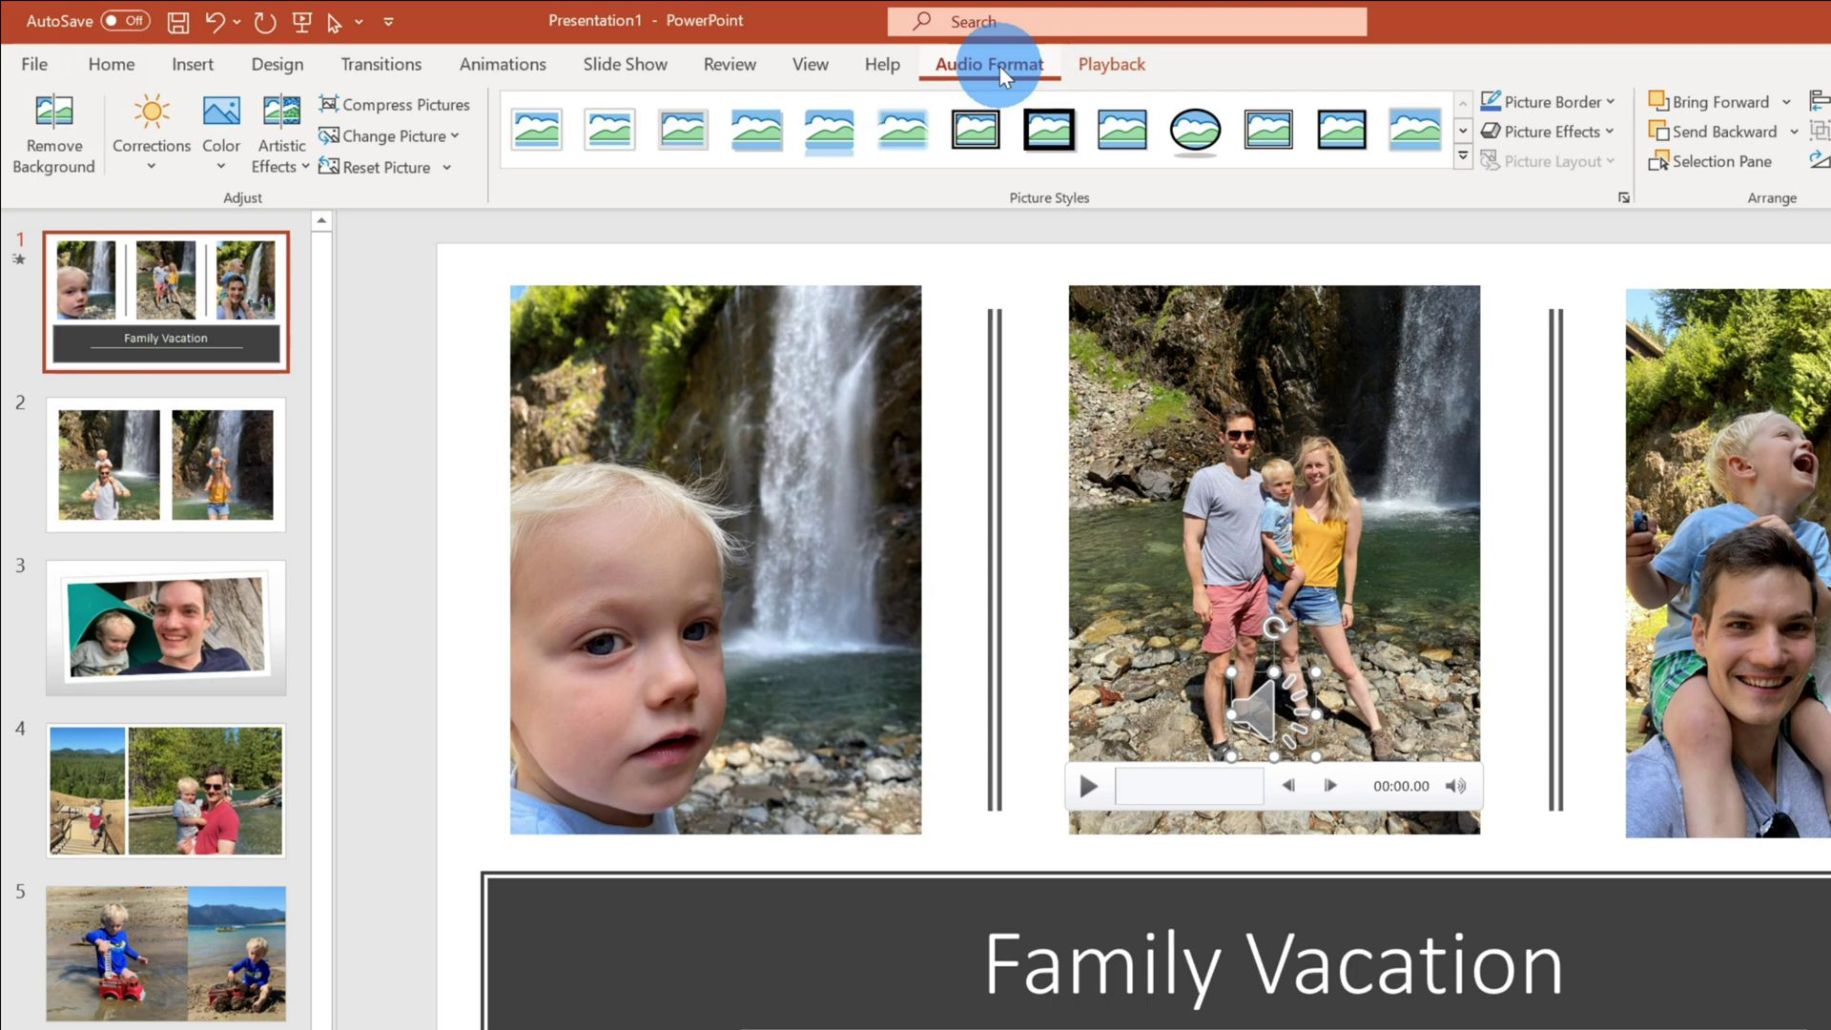
pyautogui.click(1267, 696)
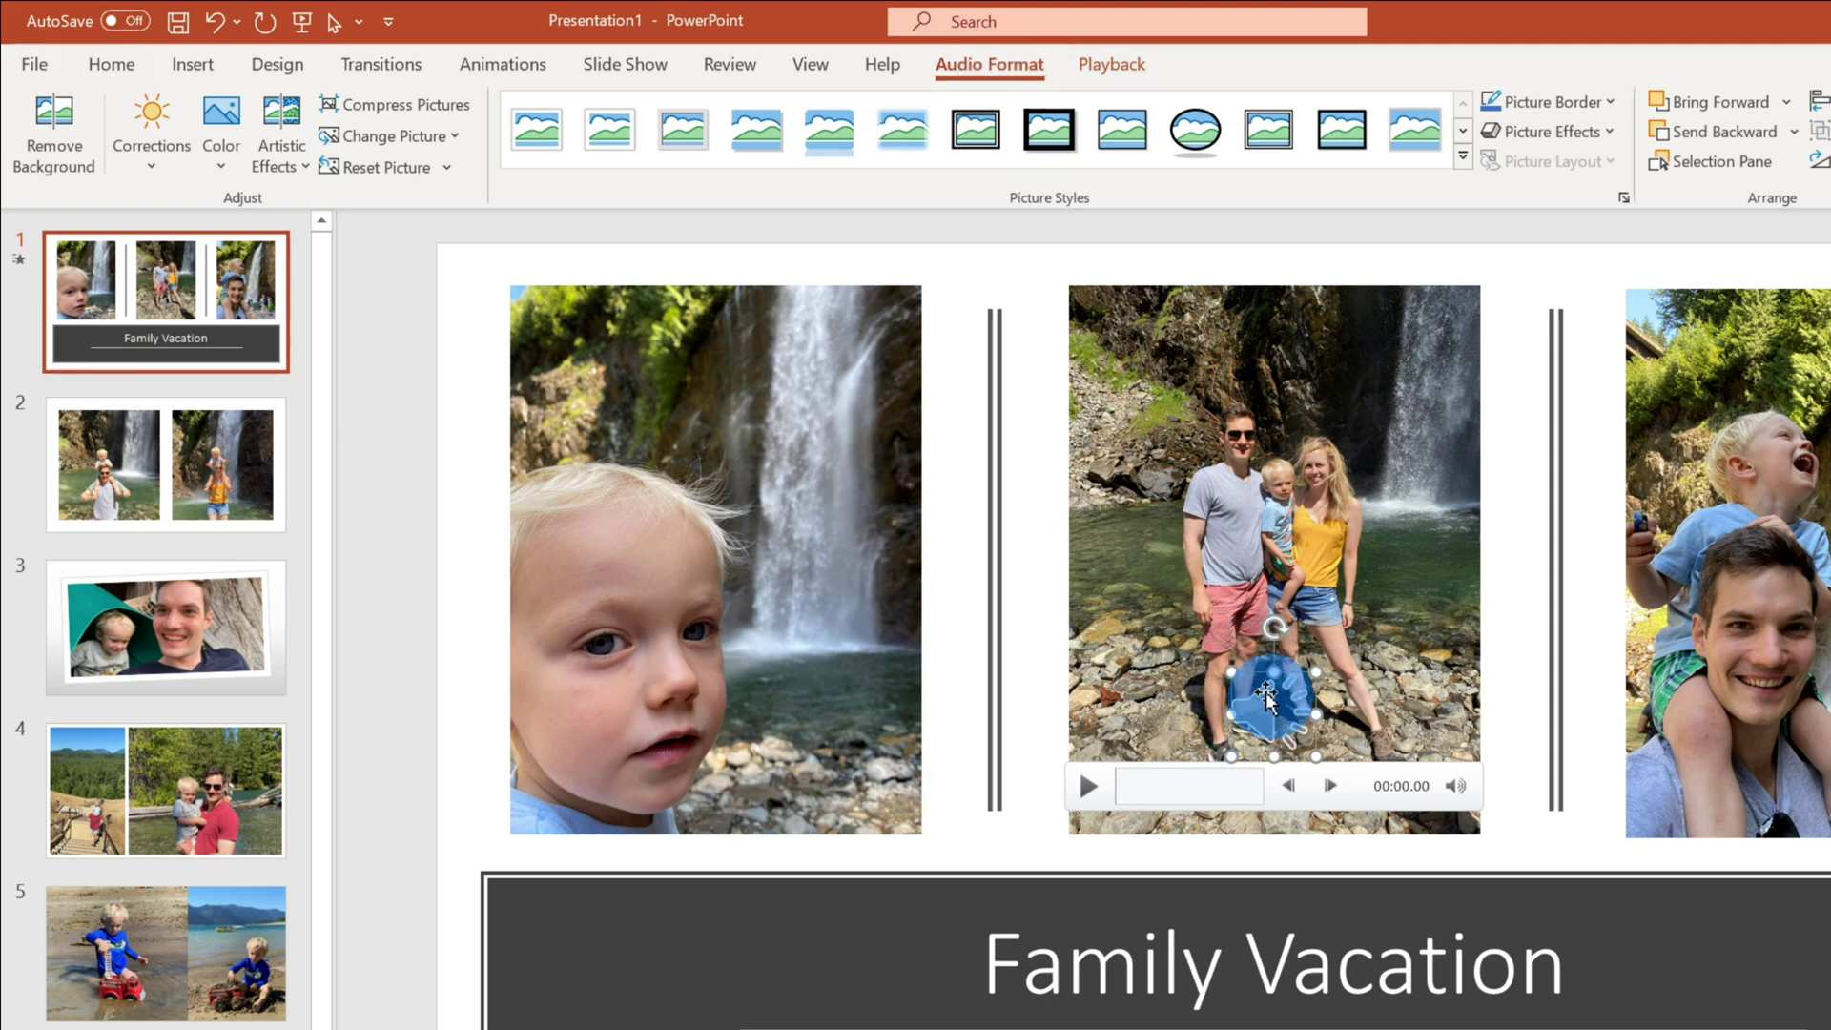
pyautogui.click(152, 153)
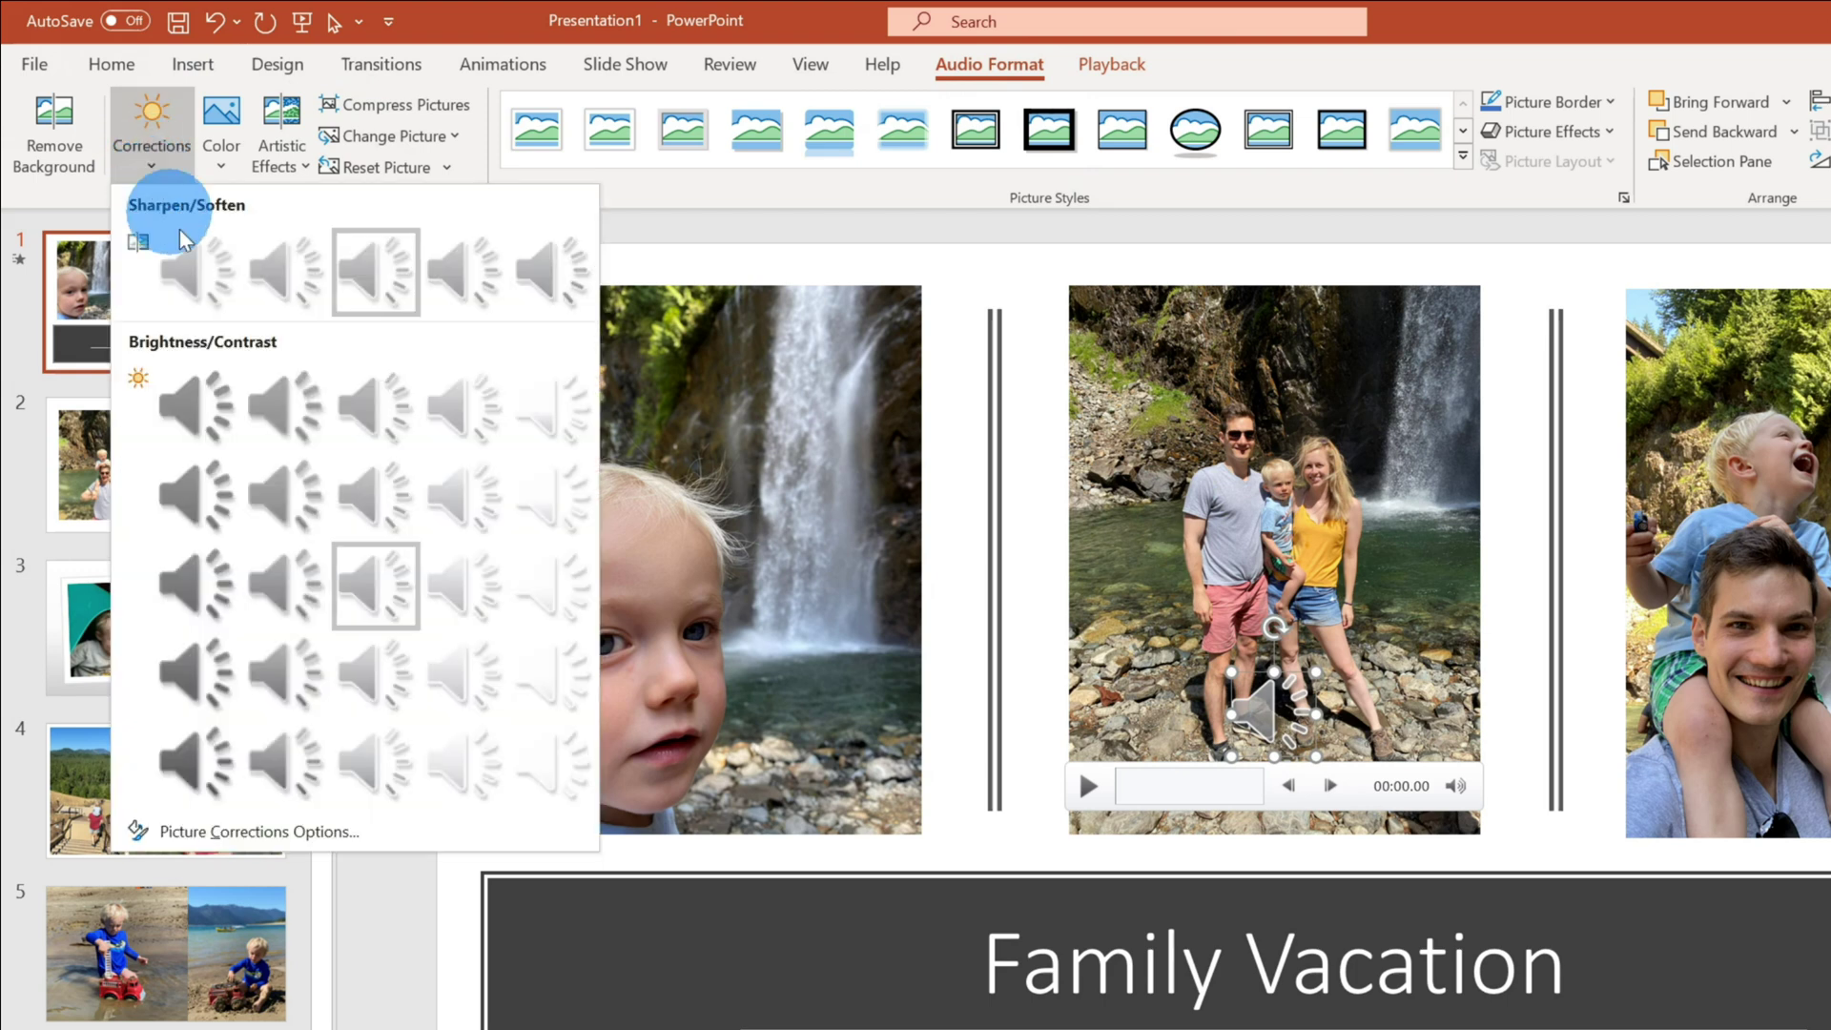
pyautogui.click(219, 133)
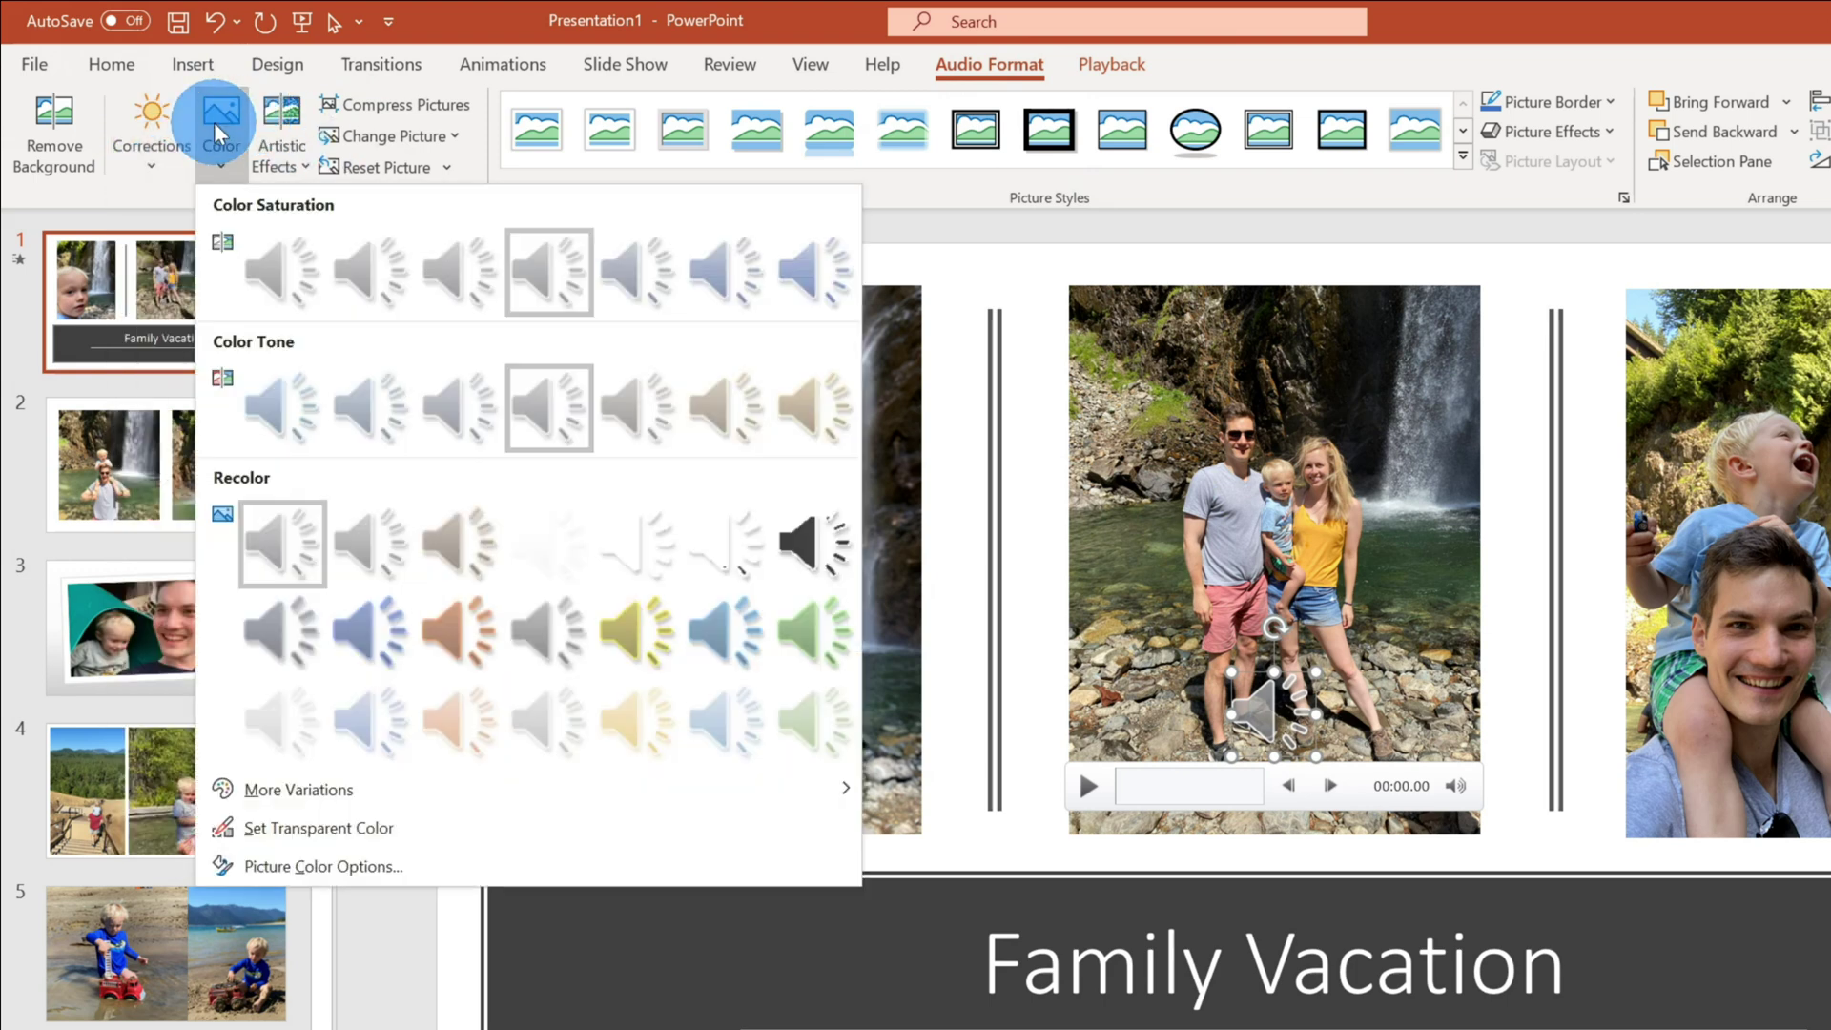
pyautogui.click(266, 146)
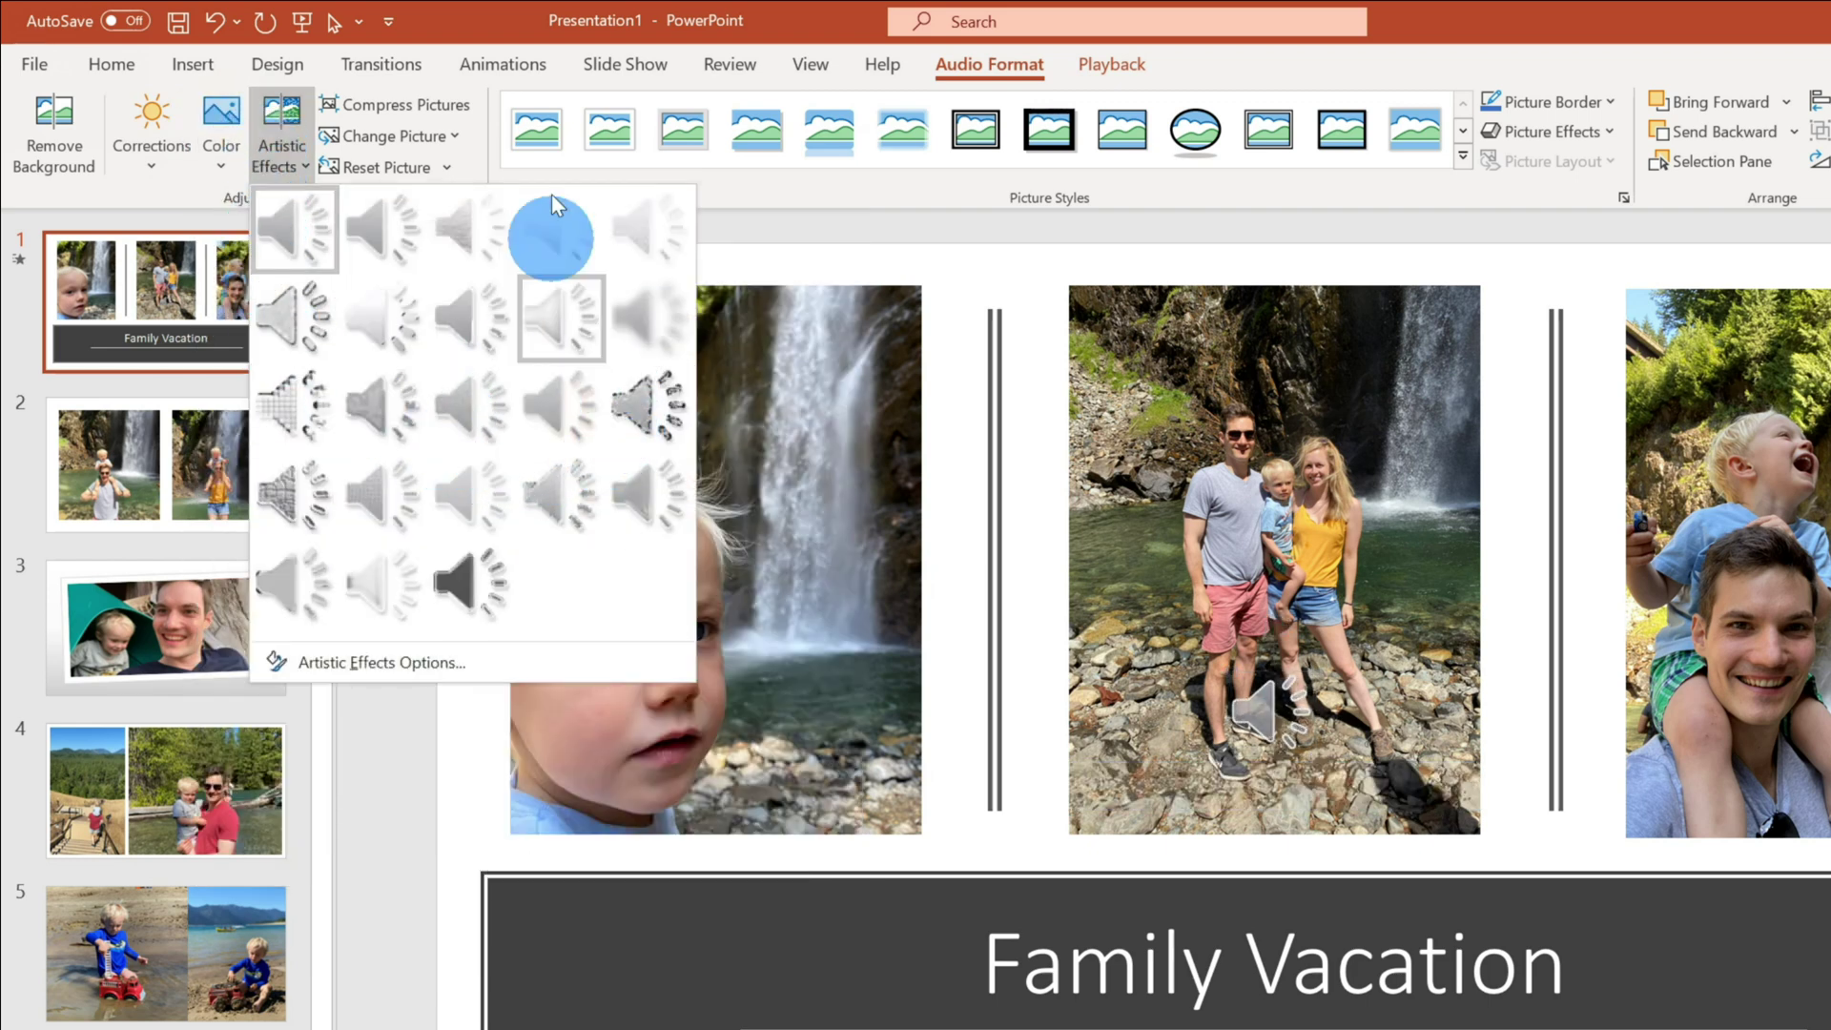
pyautogui.click(475, 28)
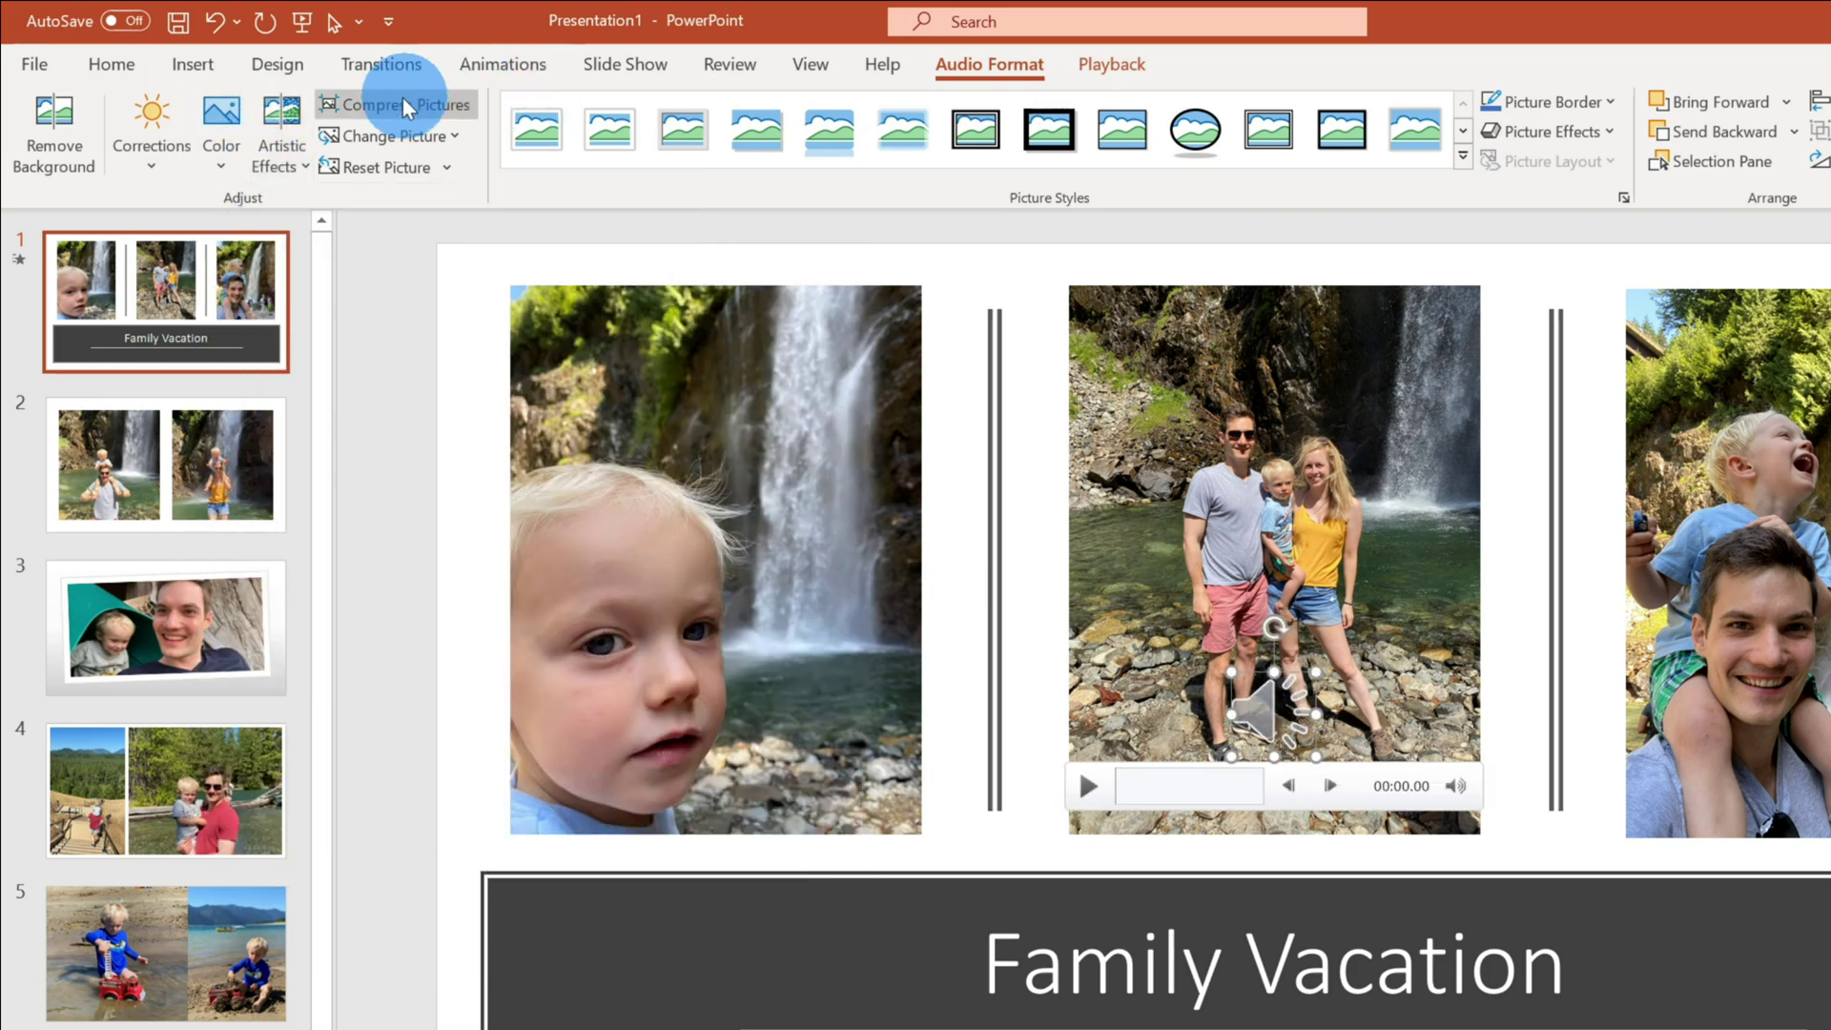
pyautogui.click(1114, 67)
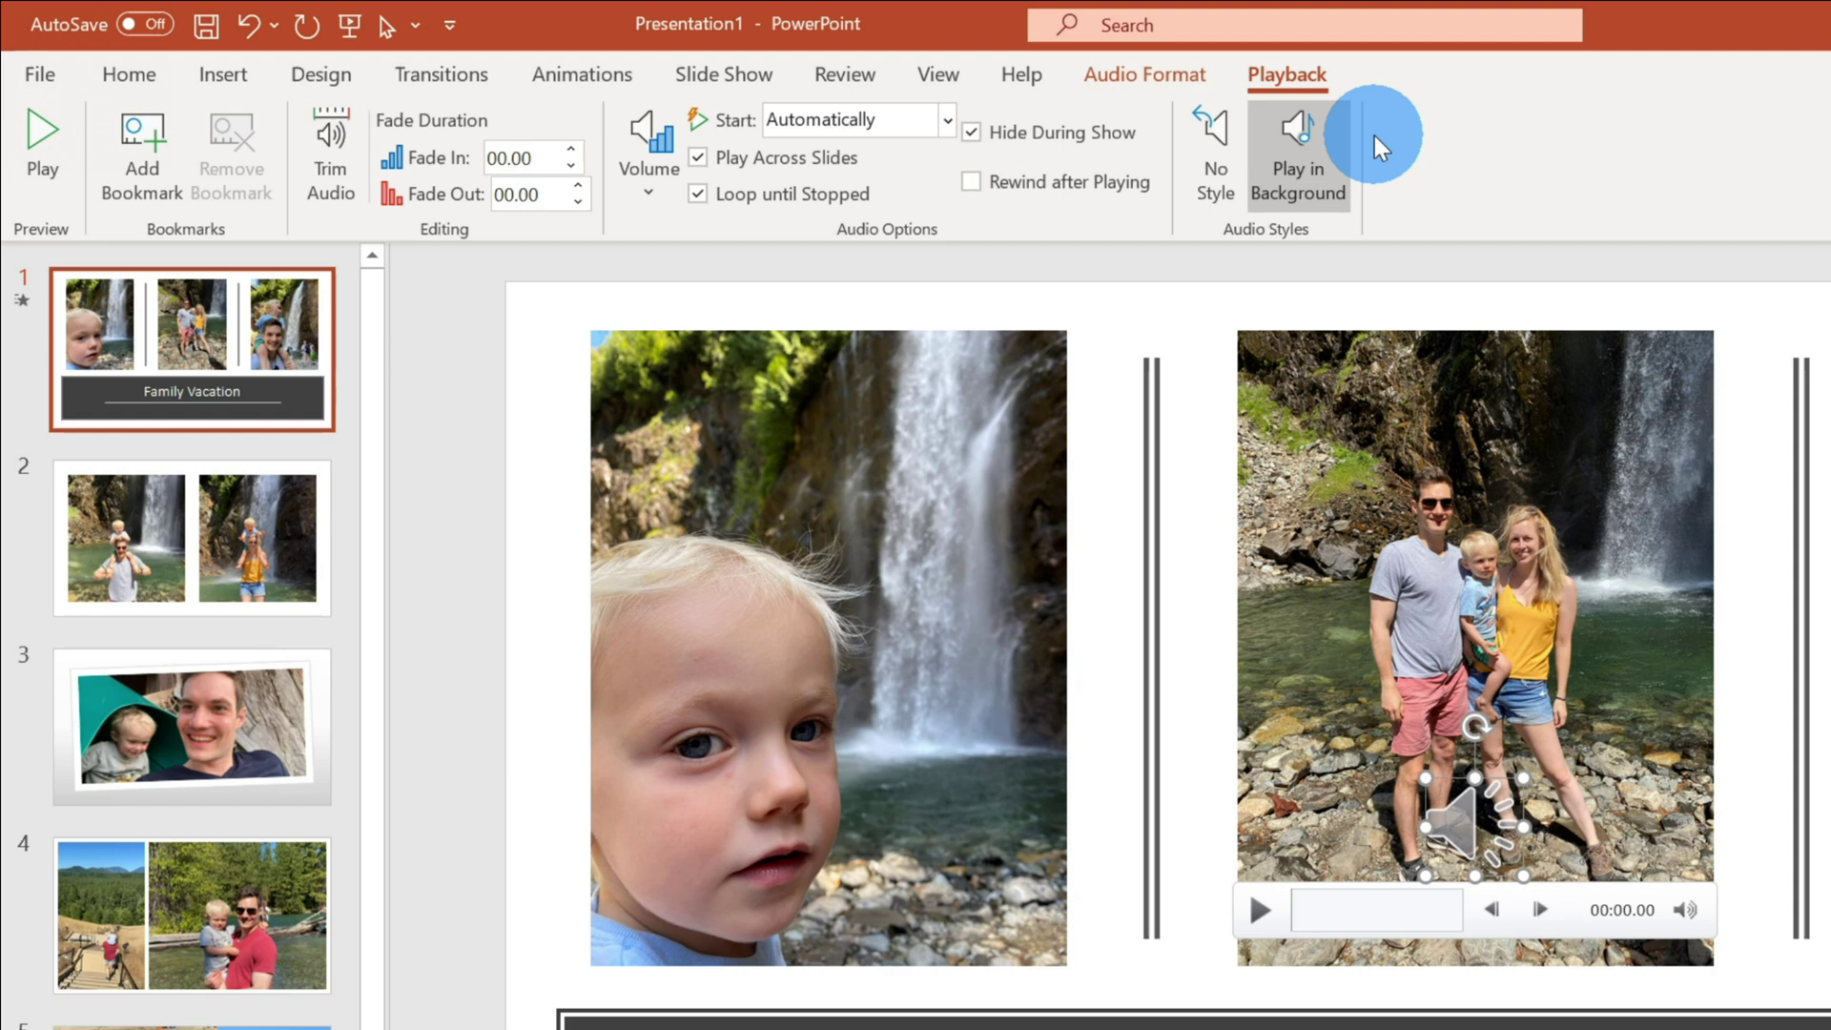
# Preview the title-slide song and pause it at 00:03.75
pyautogui.click(48, 174)
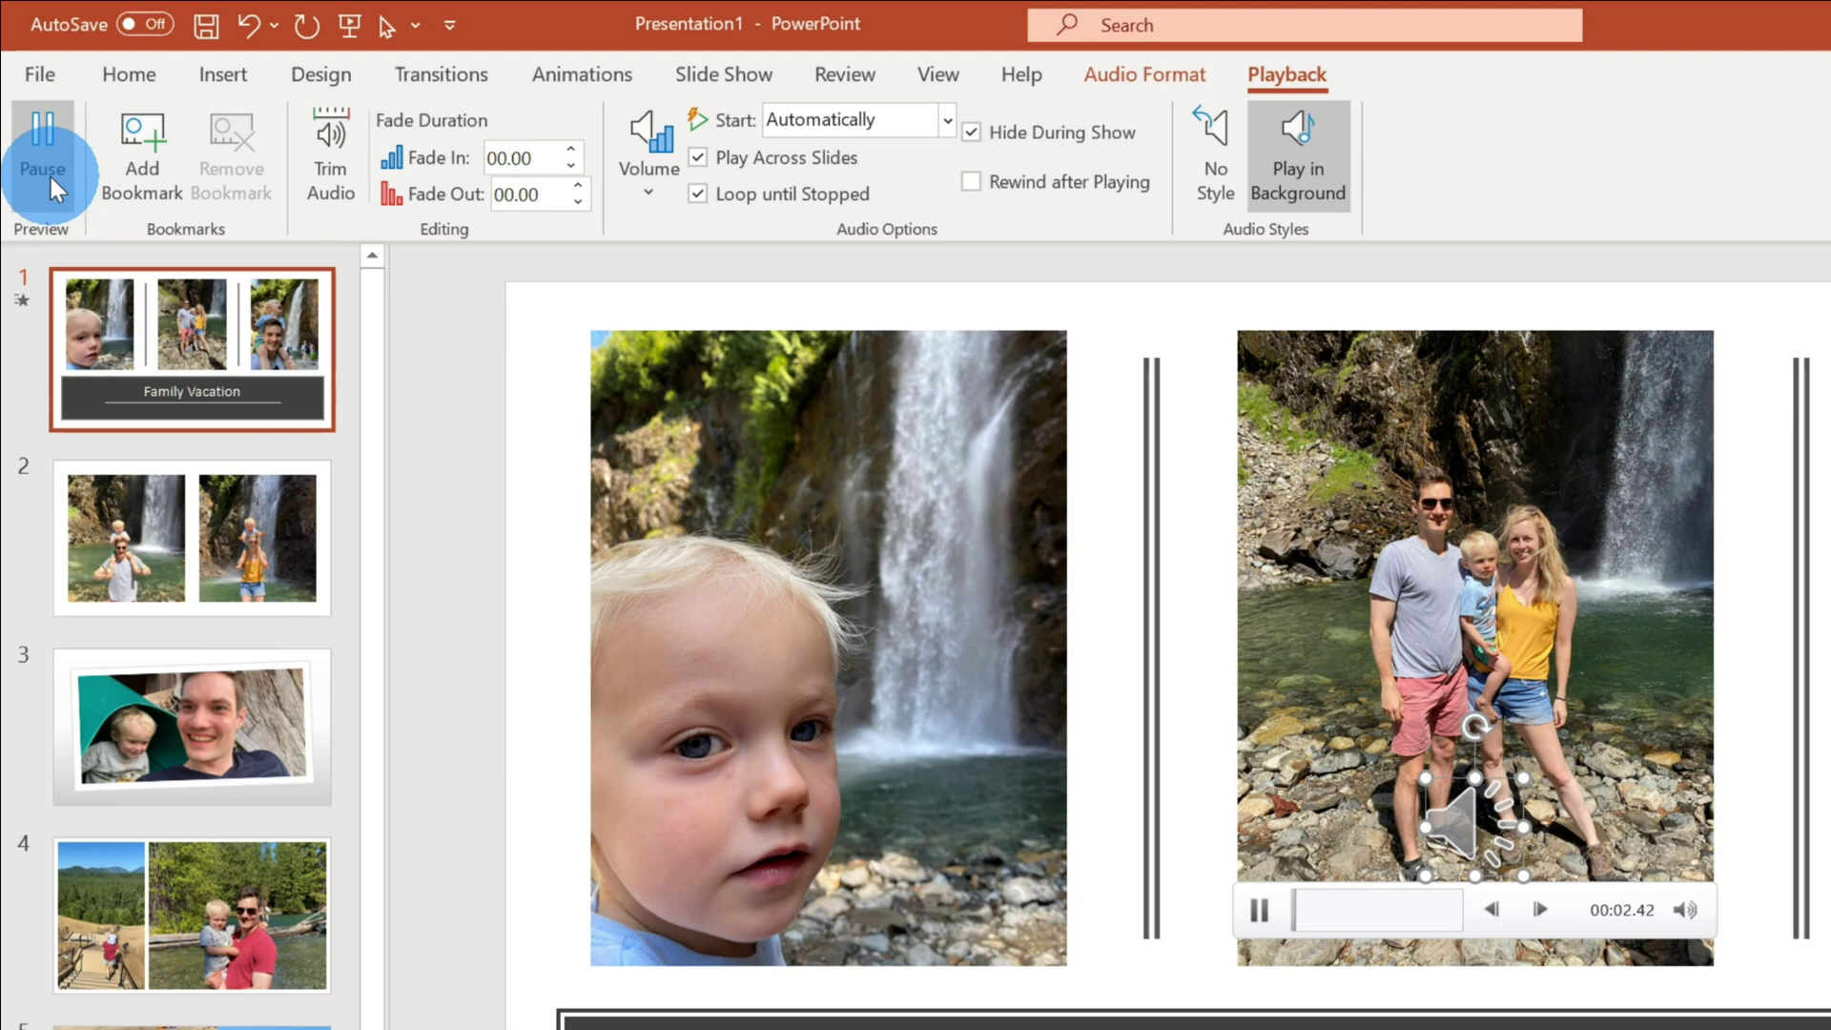
pyautogui.click(49, 173)
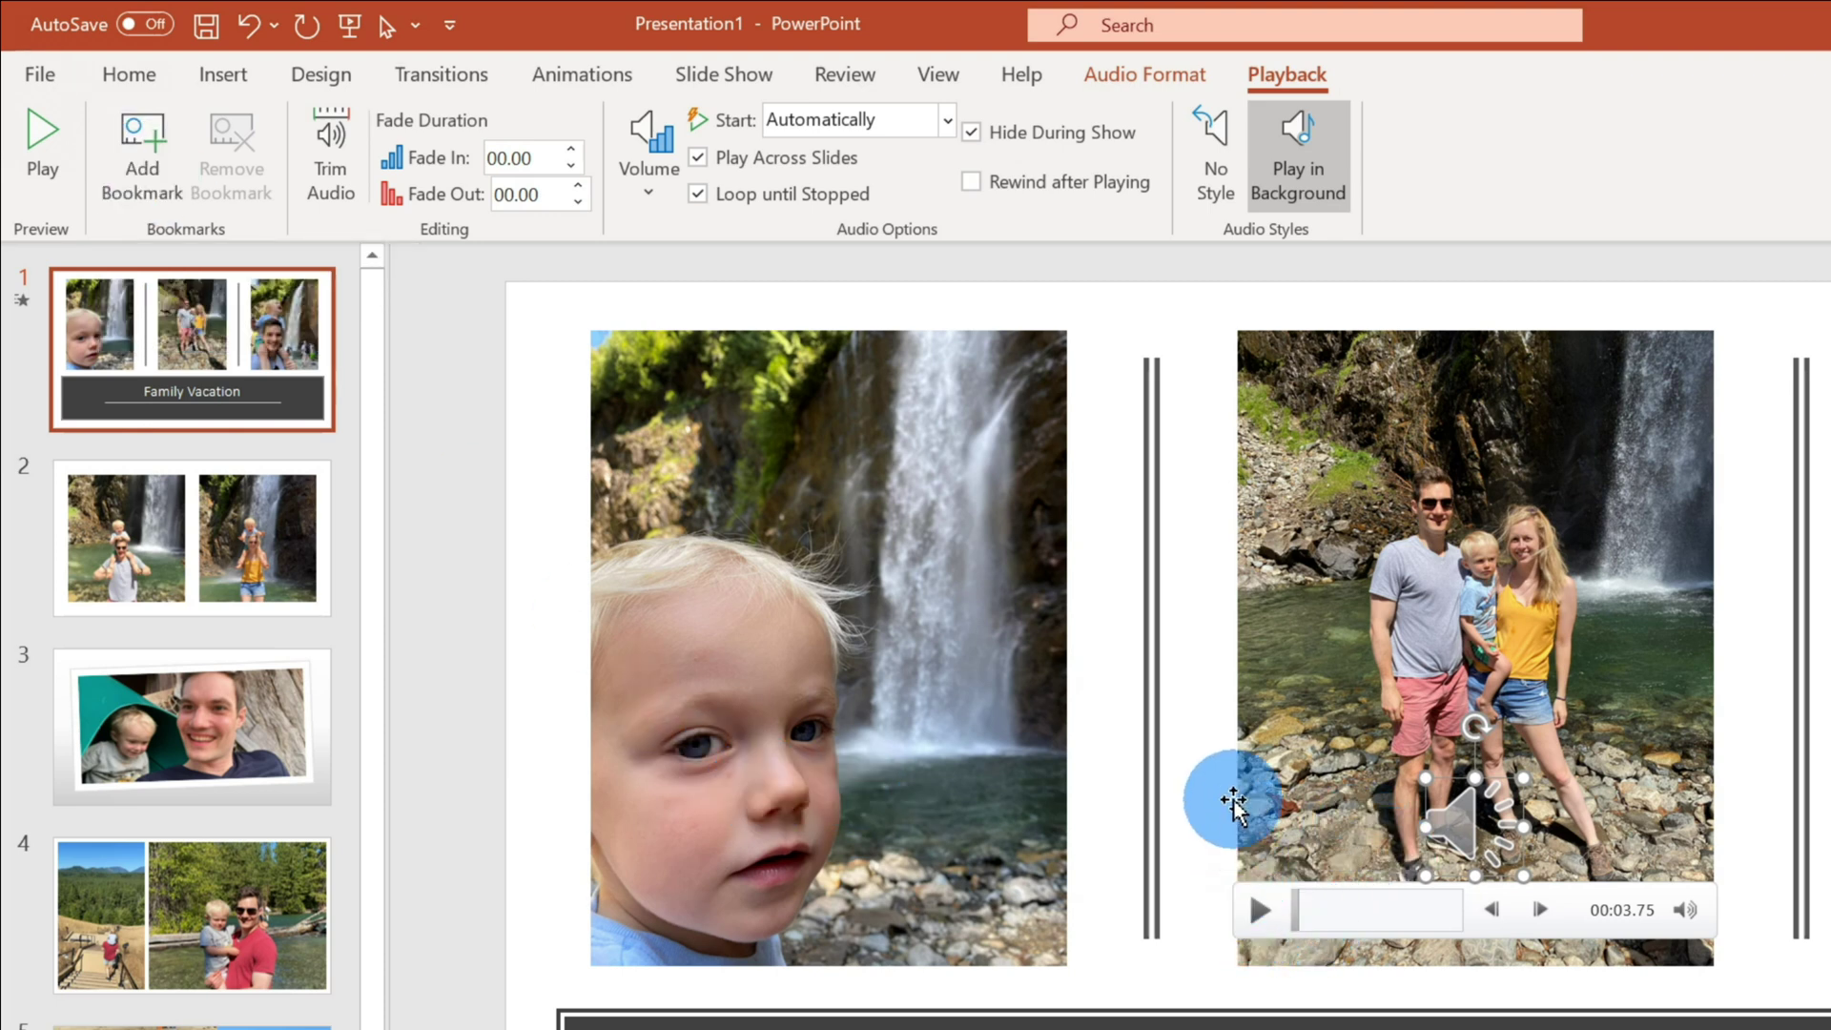
# Add Bookmark 1 at 00:30.88 on the song's timeline
pyautogui.click(1348, 911)
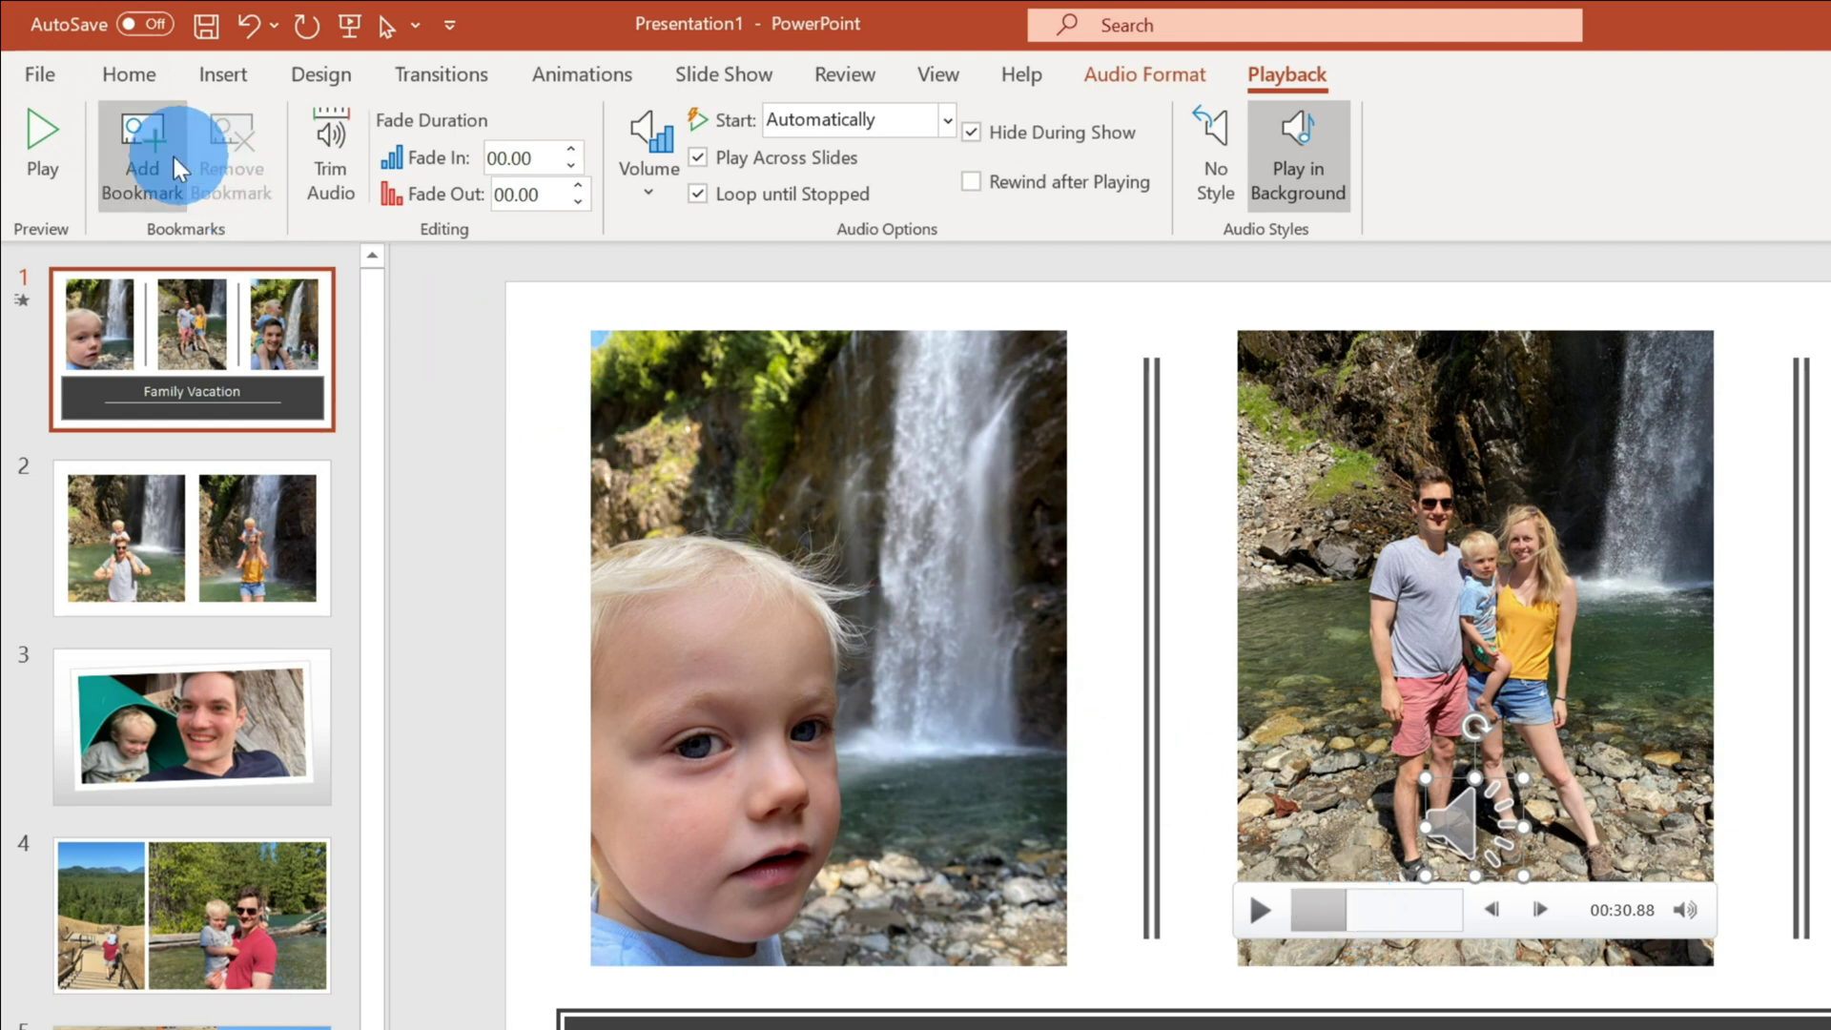
pyautogui.click(131, 159)
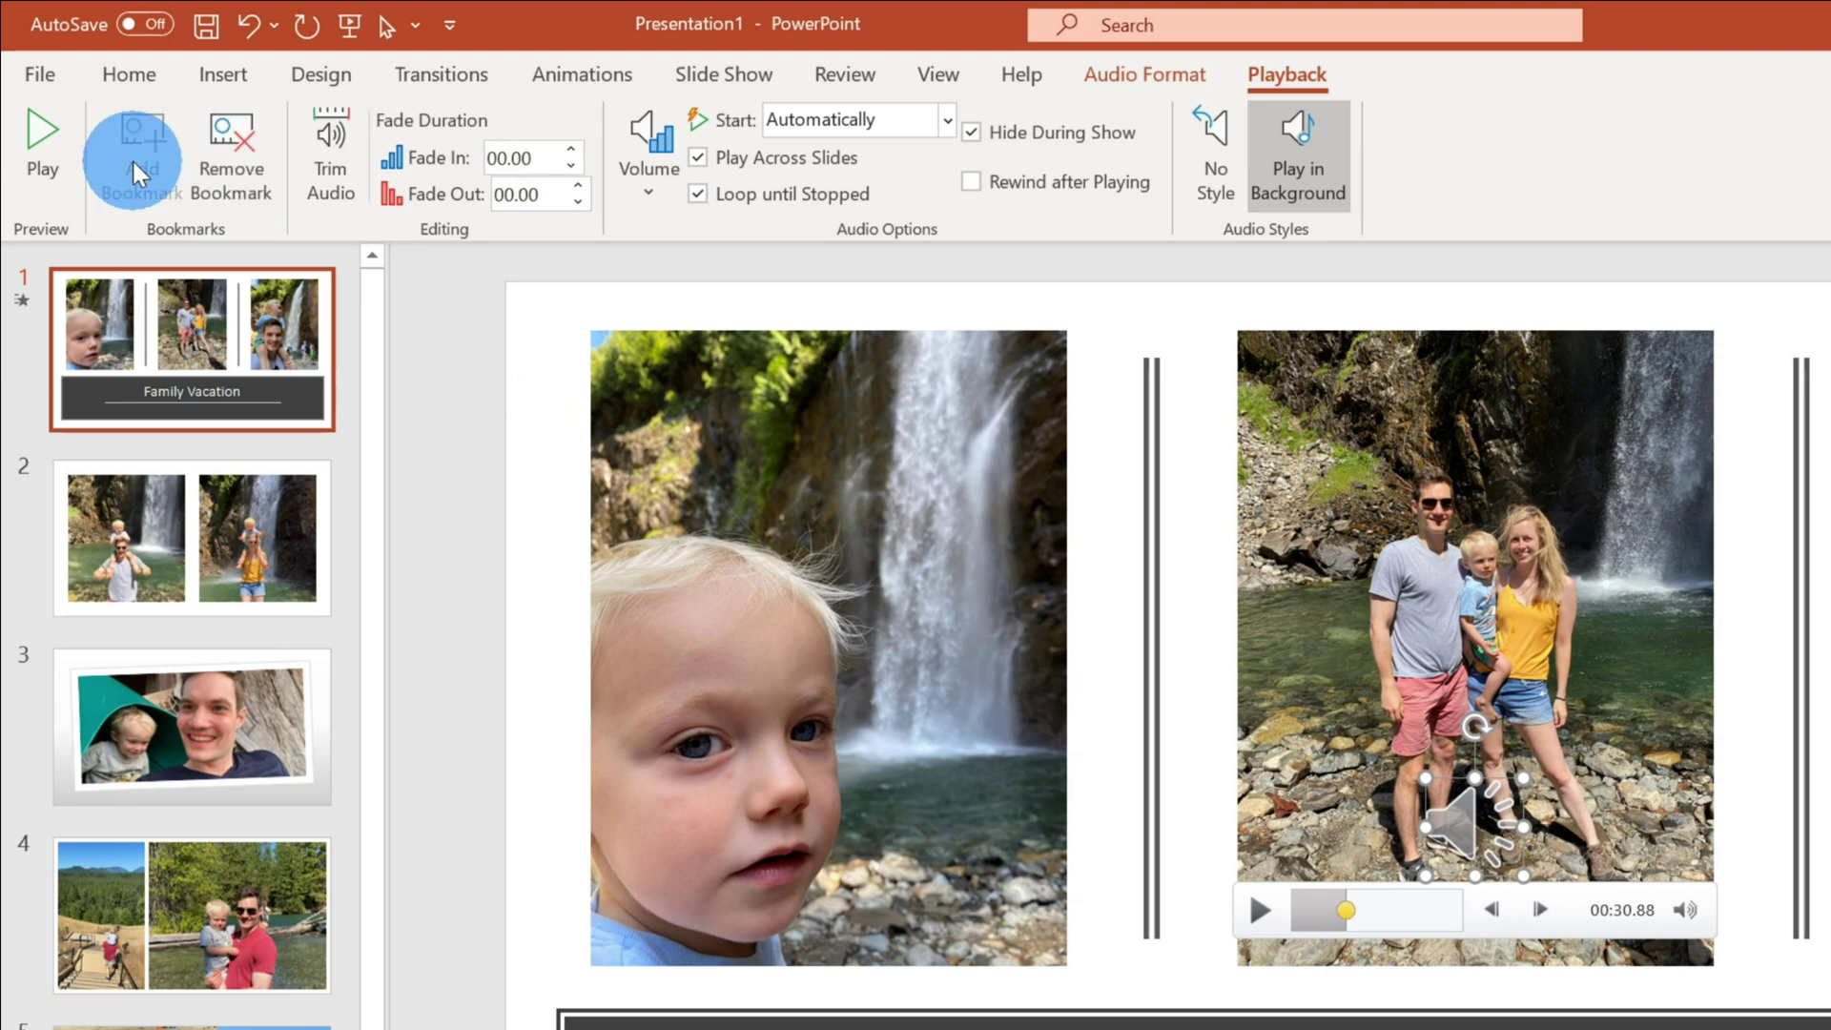
pyautogui.click(1343, 913)
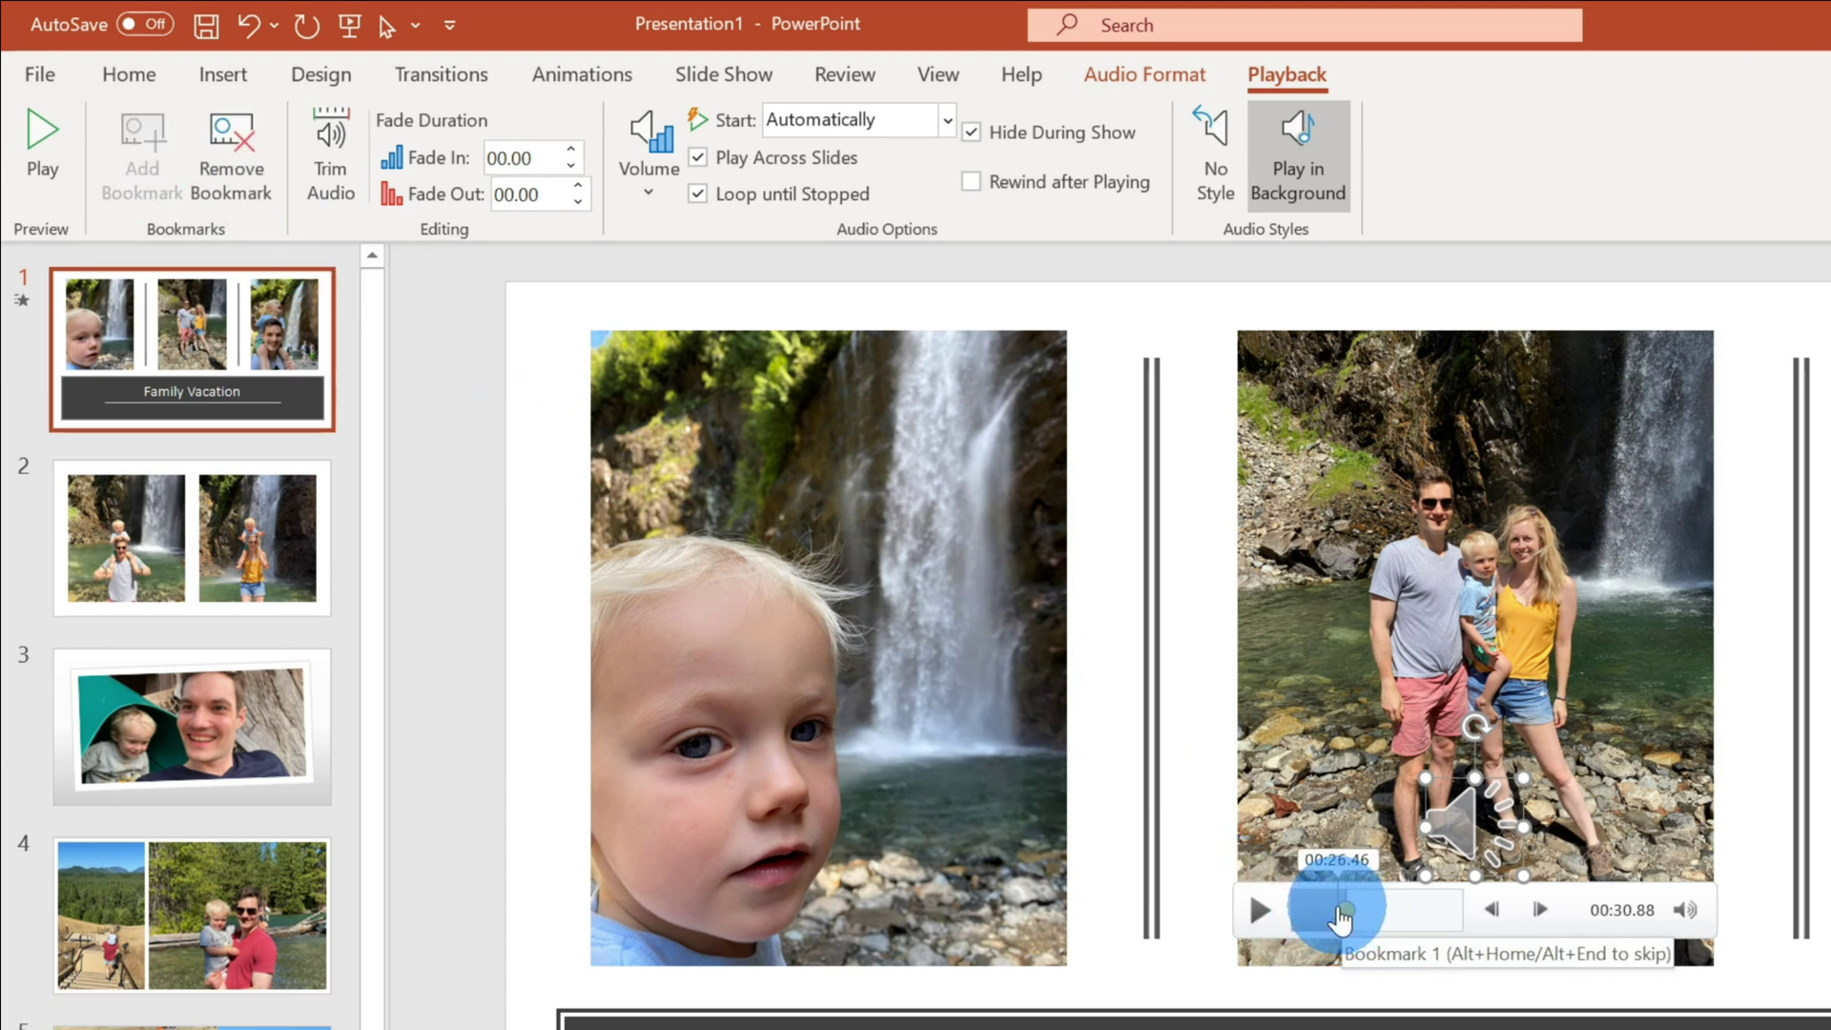
# Play the song from the start, skip ahead to Bookmark 1, then pause
pyautogui.click(1295, 911)
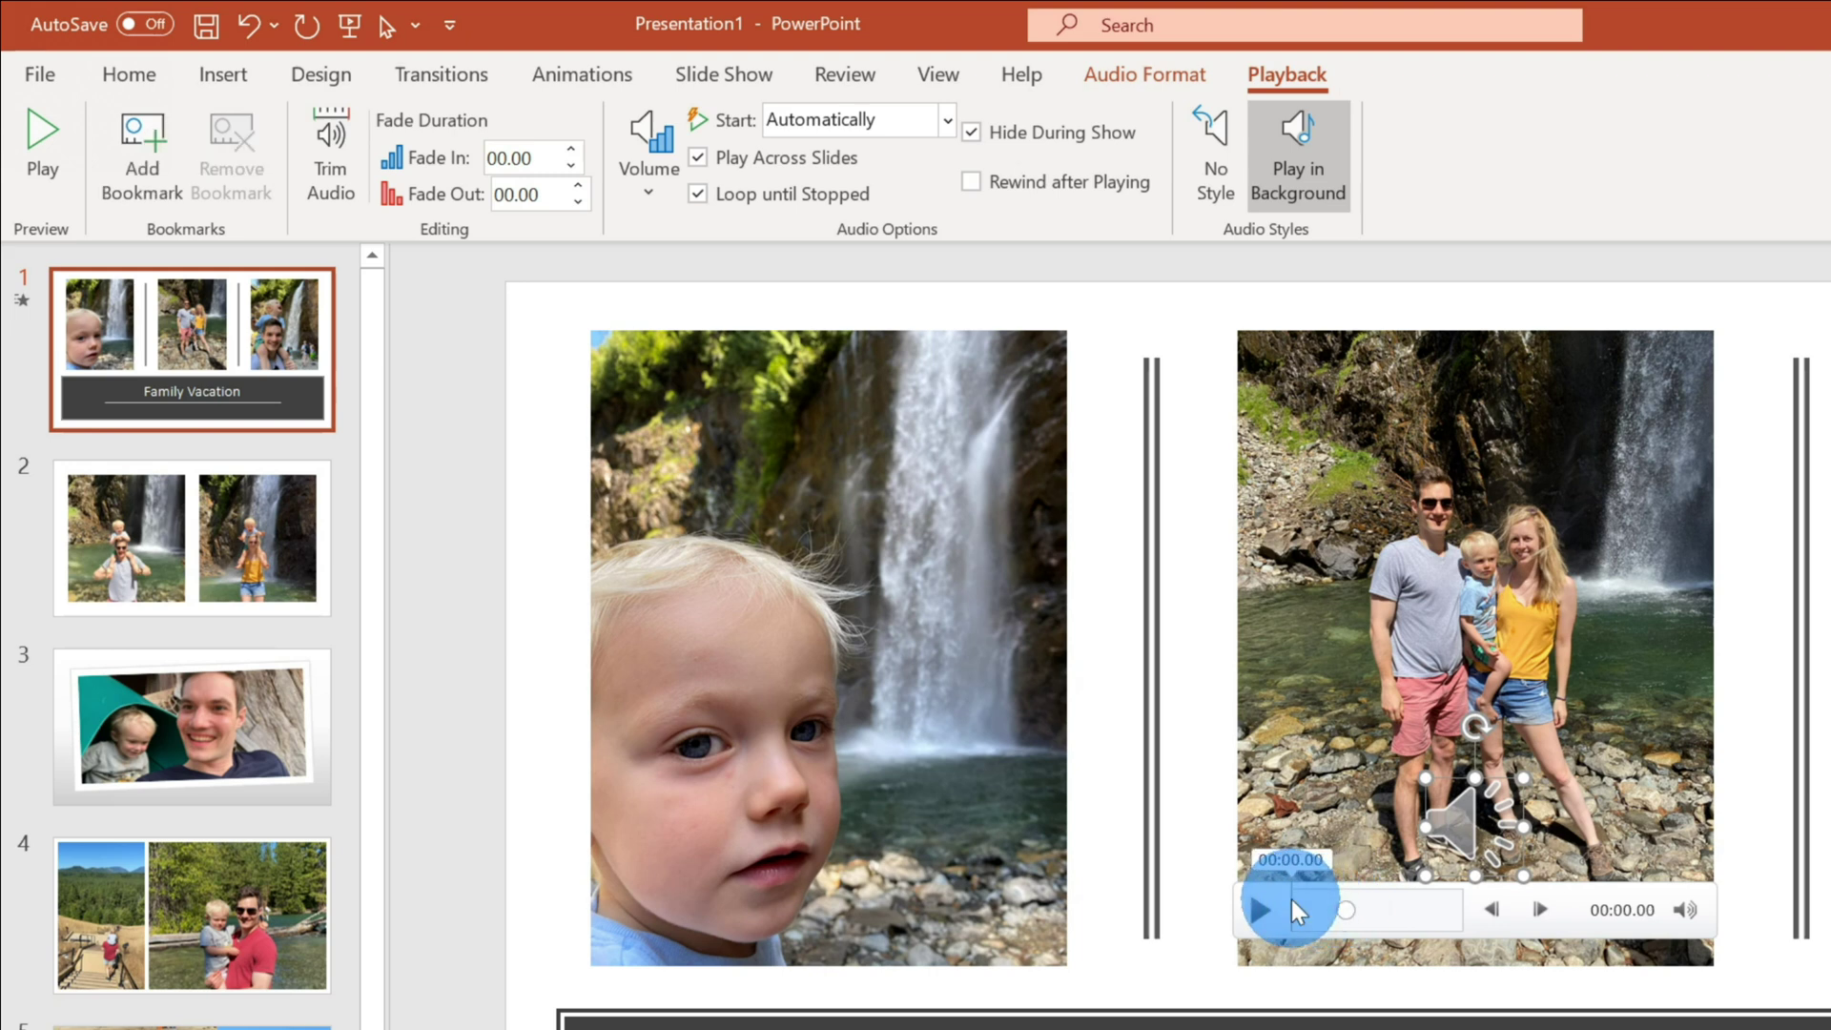
pyautogui.click(1273, 908)
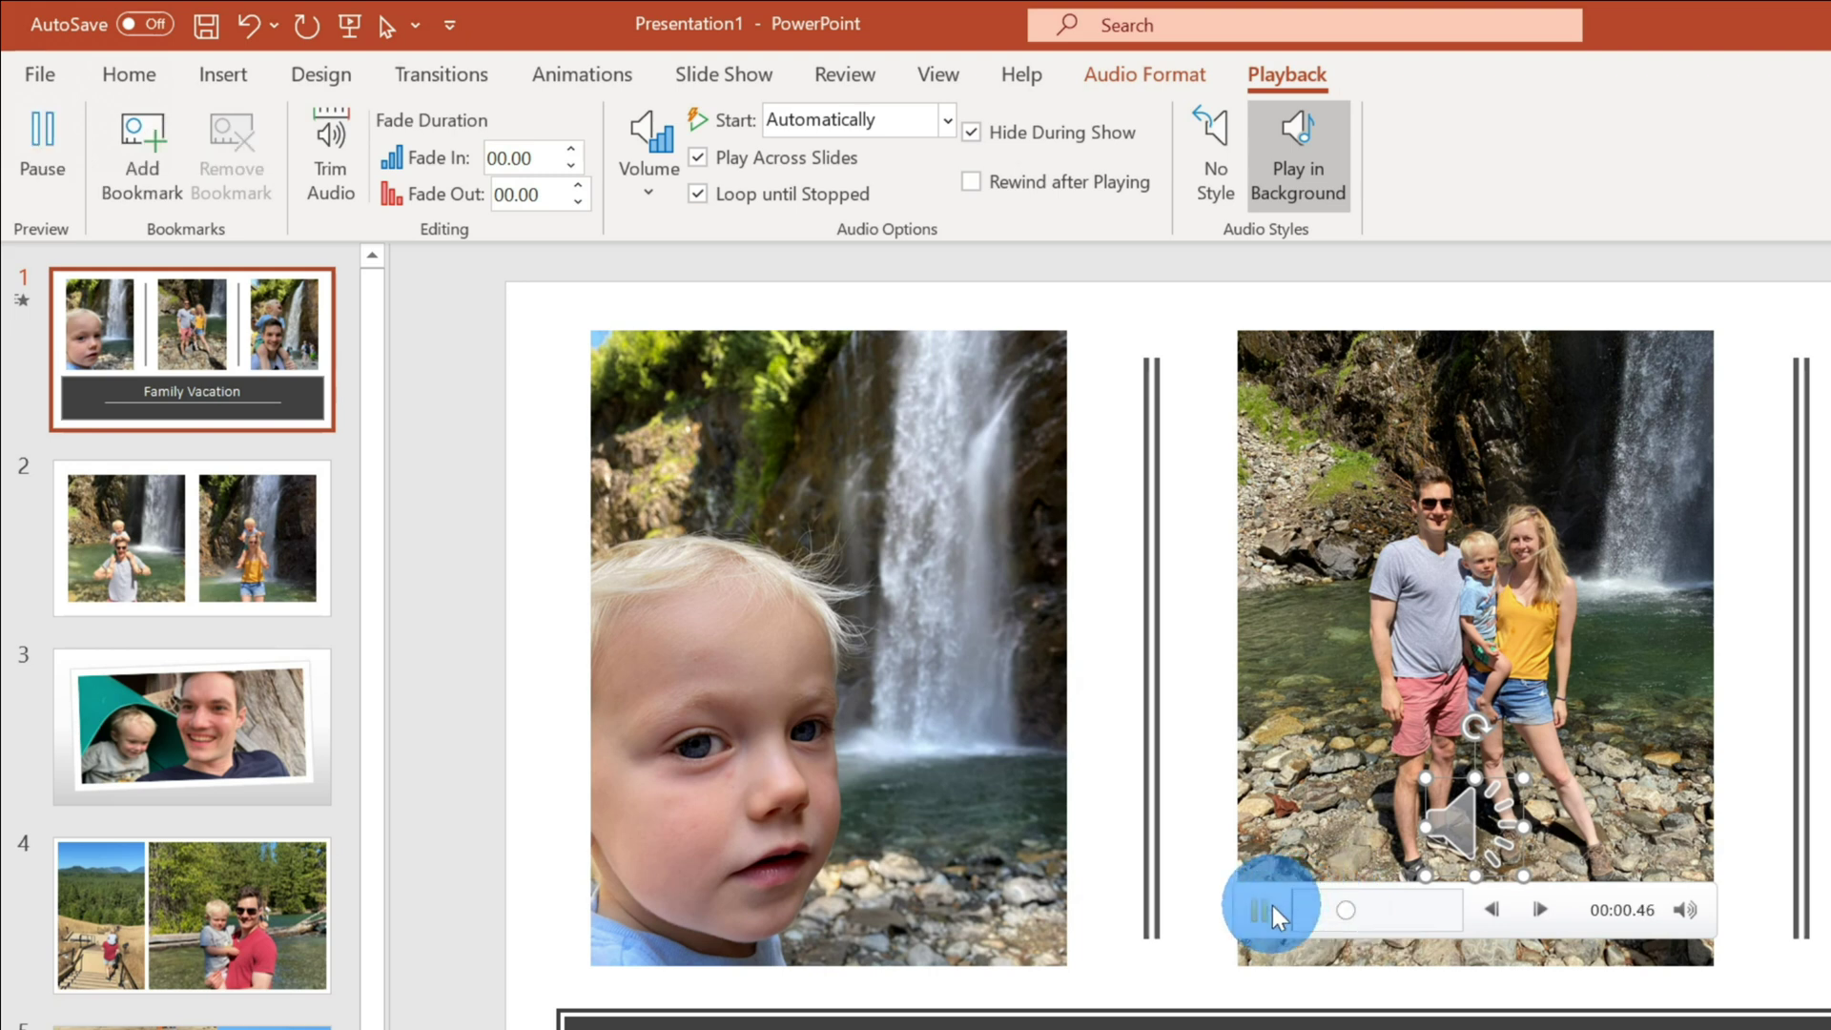
pyautogui.click(1345, 911)
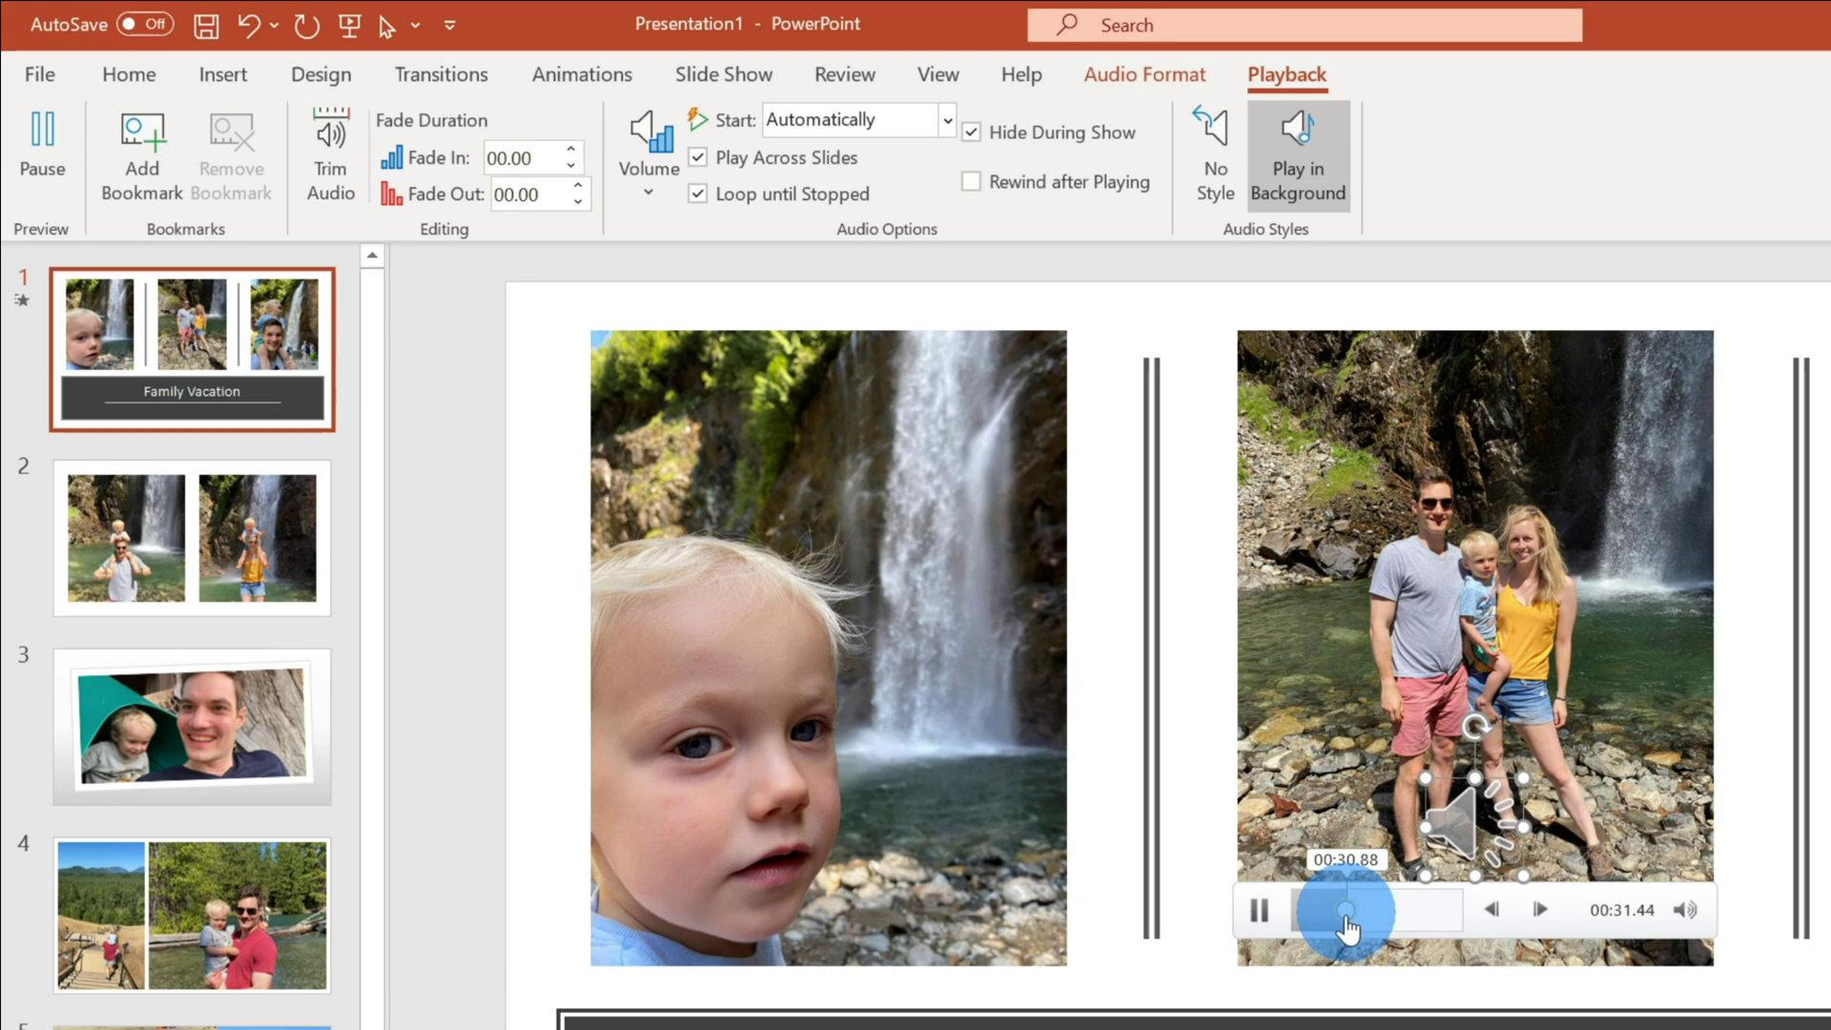
pyautogui.click(1255, 911)
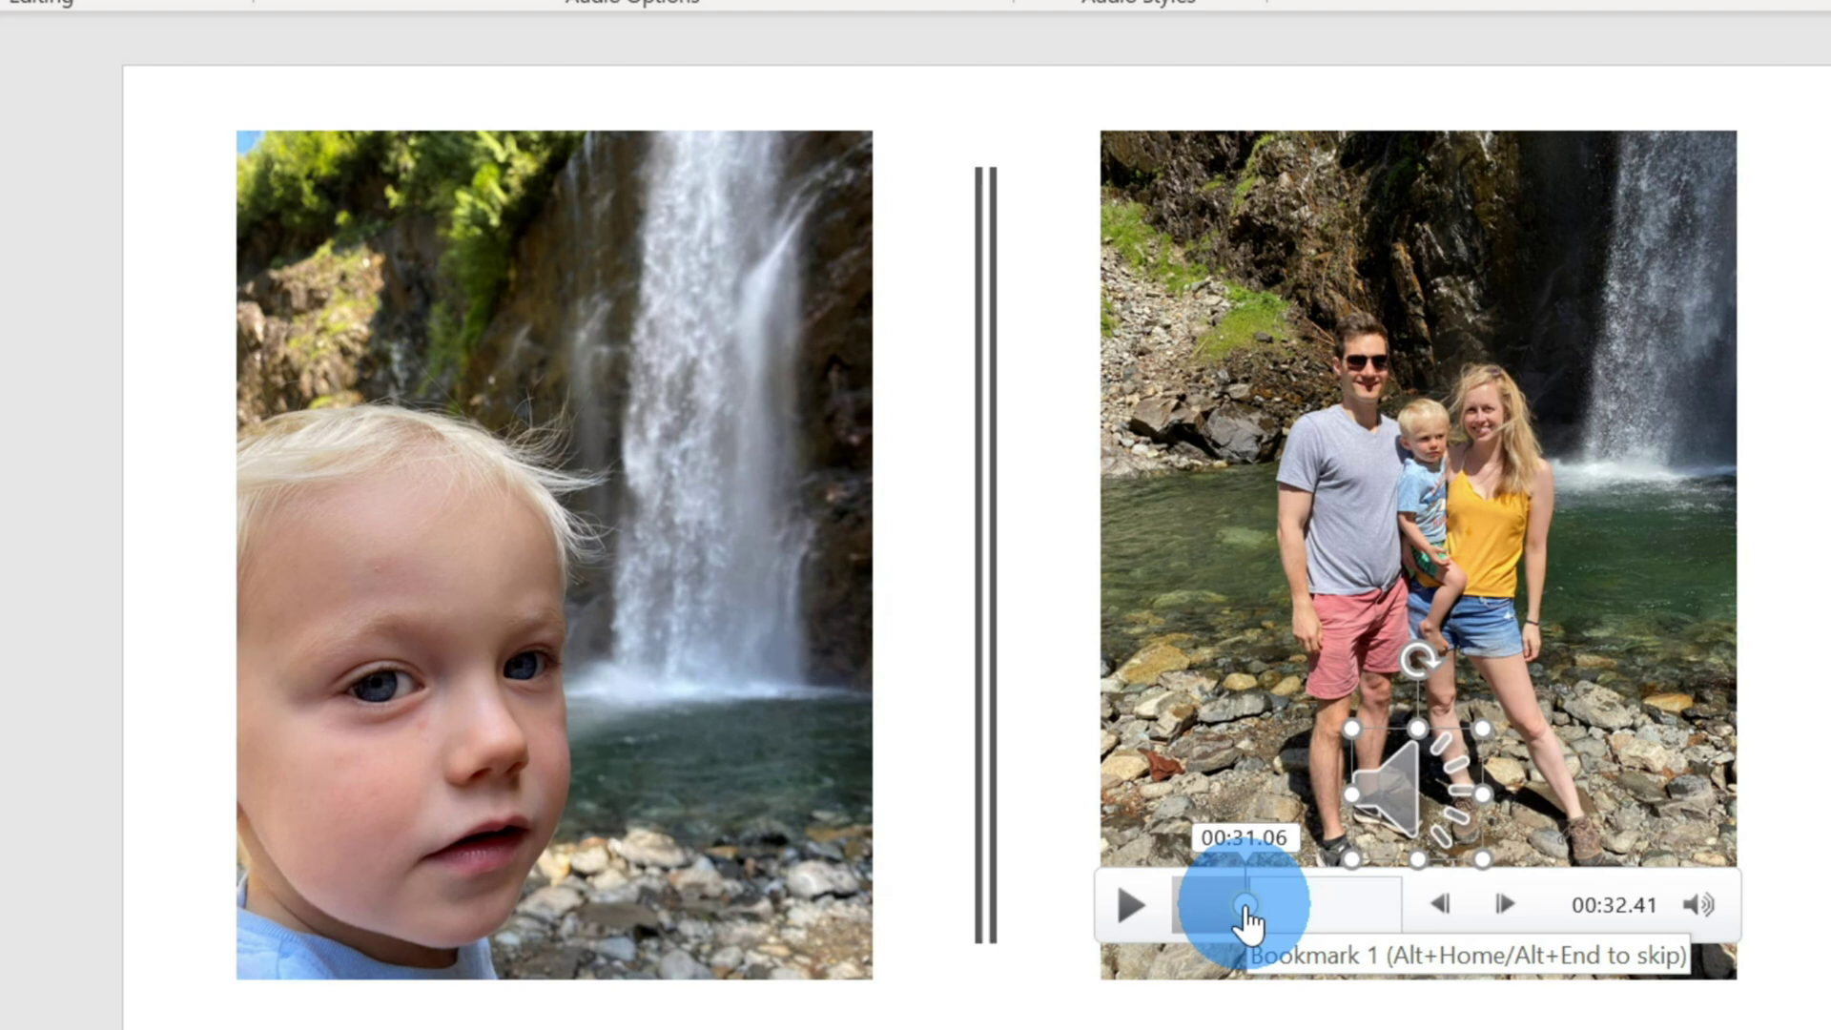
pyautogui.moveTo(1245, 908); pyautogui.dragTo(1183, 902)
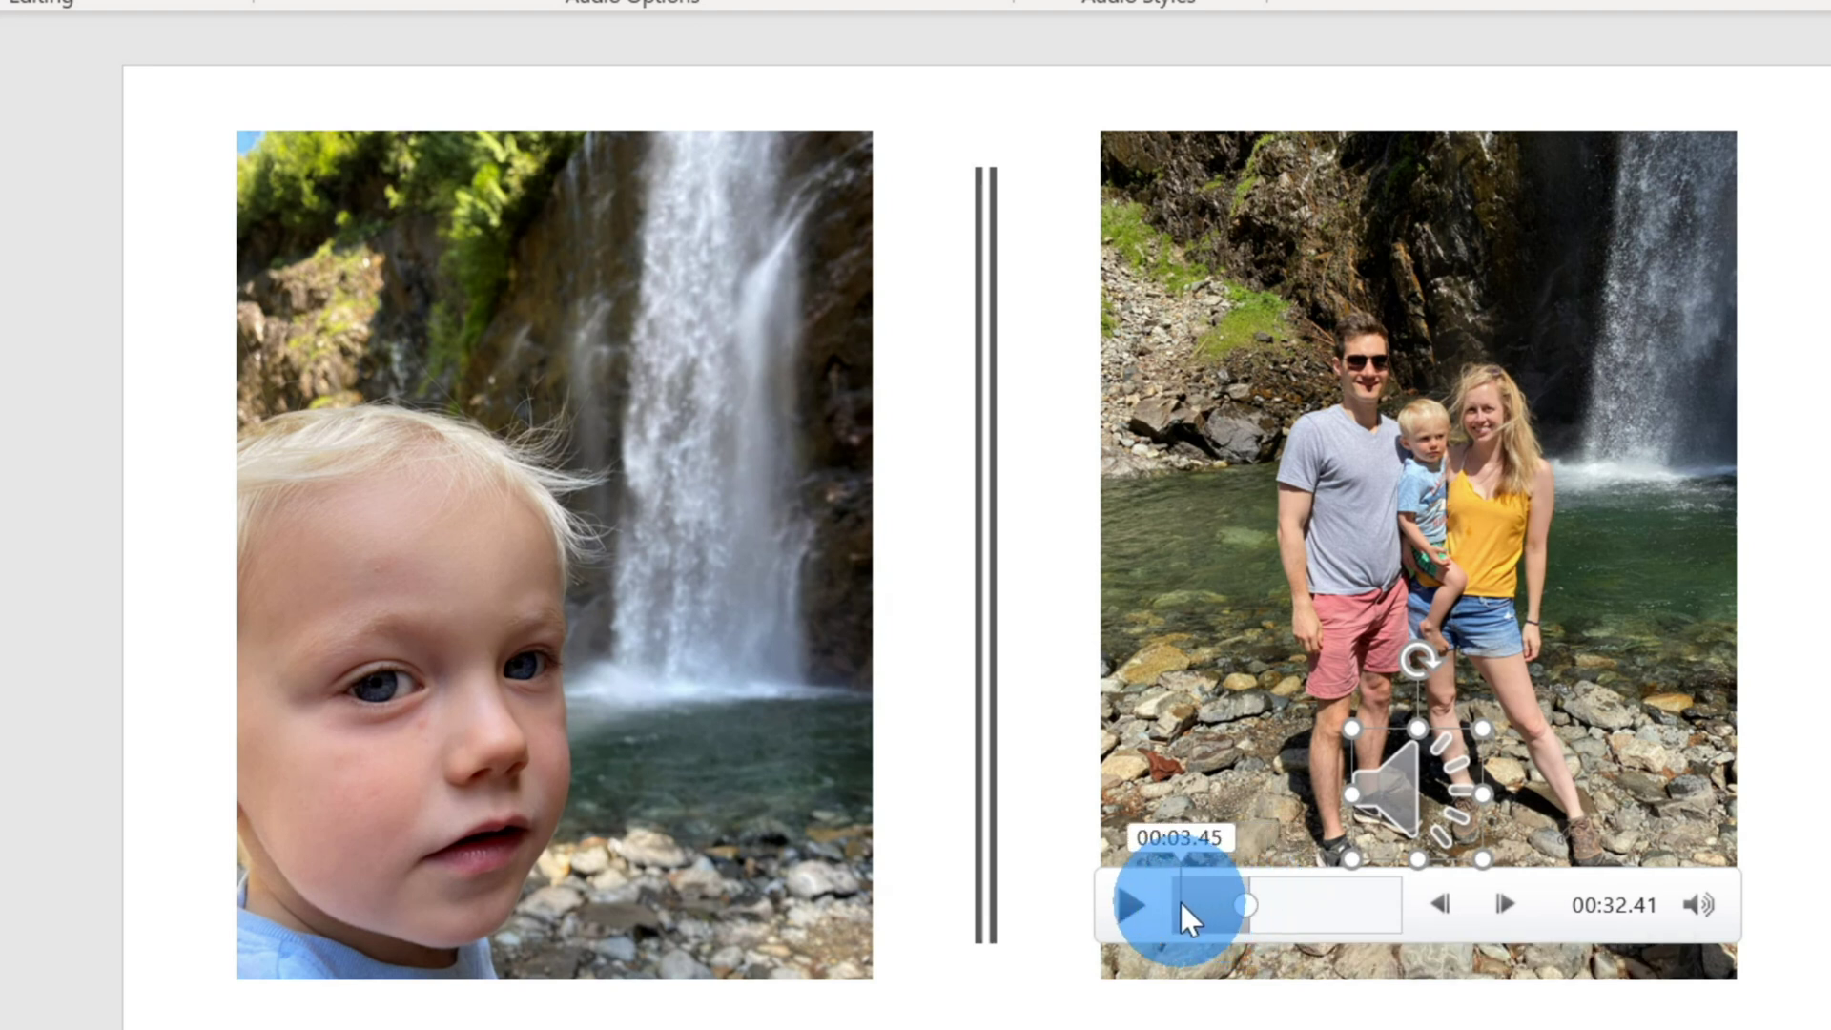
pyautogui.moveTo(1181, 900); pyautogui.dragTo(1181, 901)
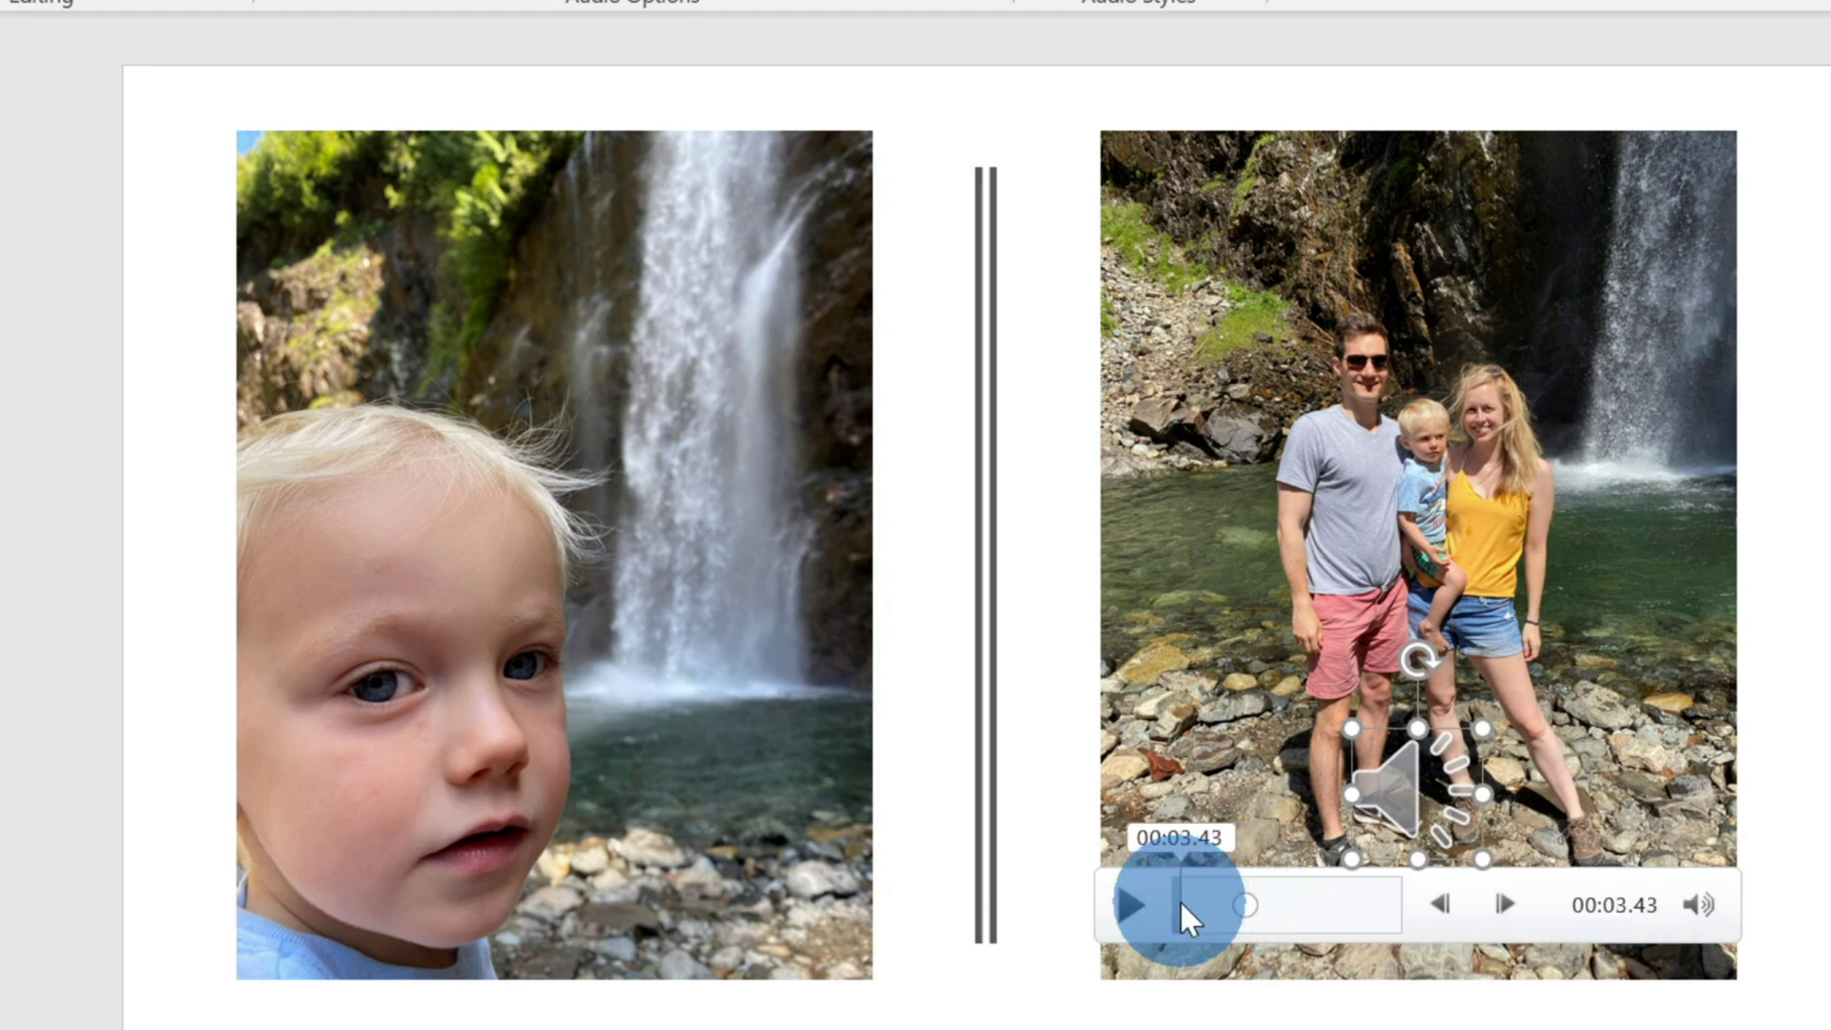
pyautogui.click(1133, 907)
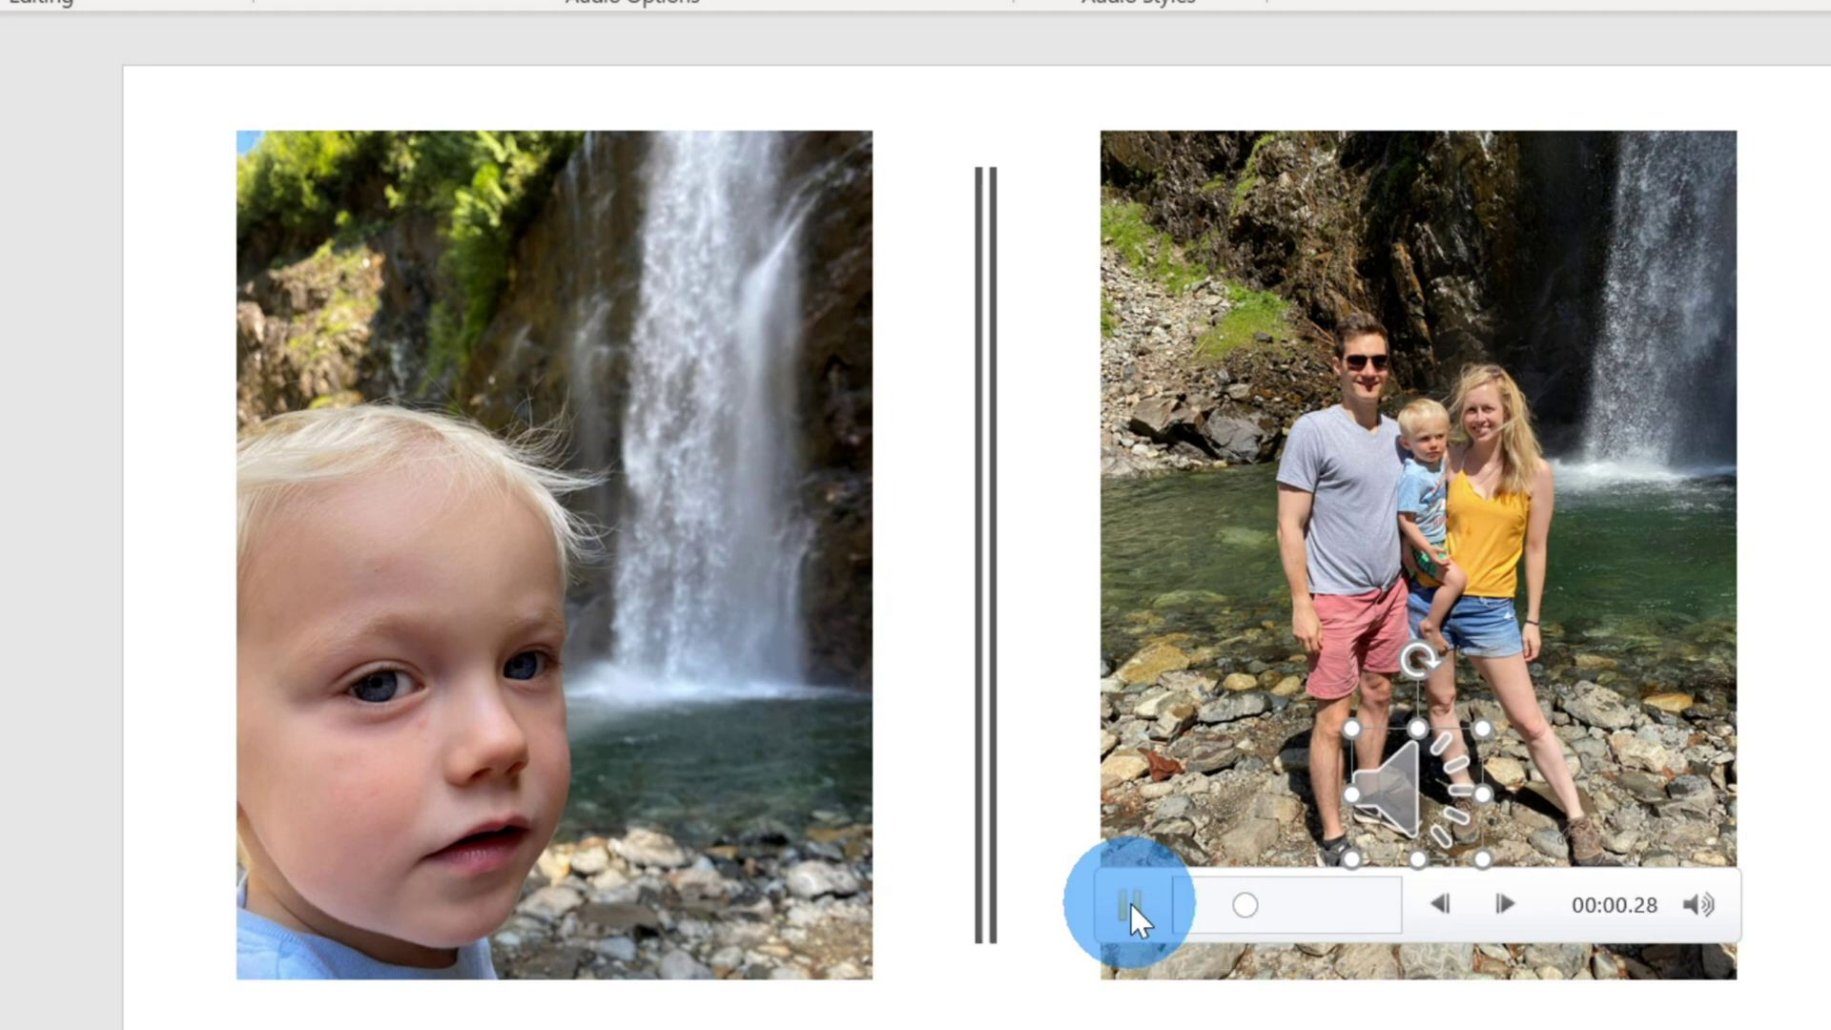
pyautogui.click(1131, 902)
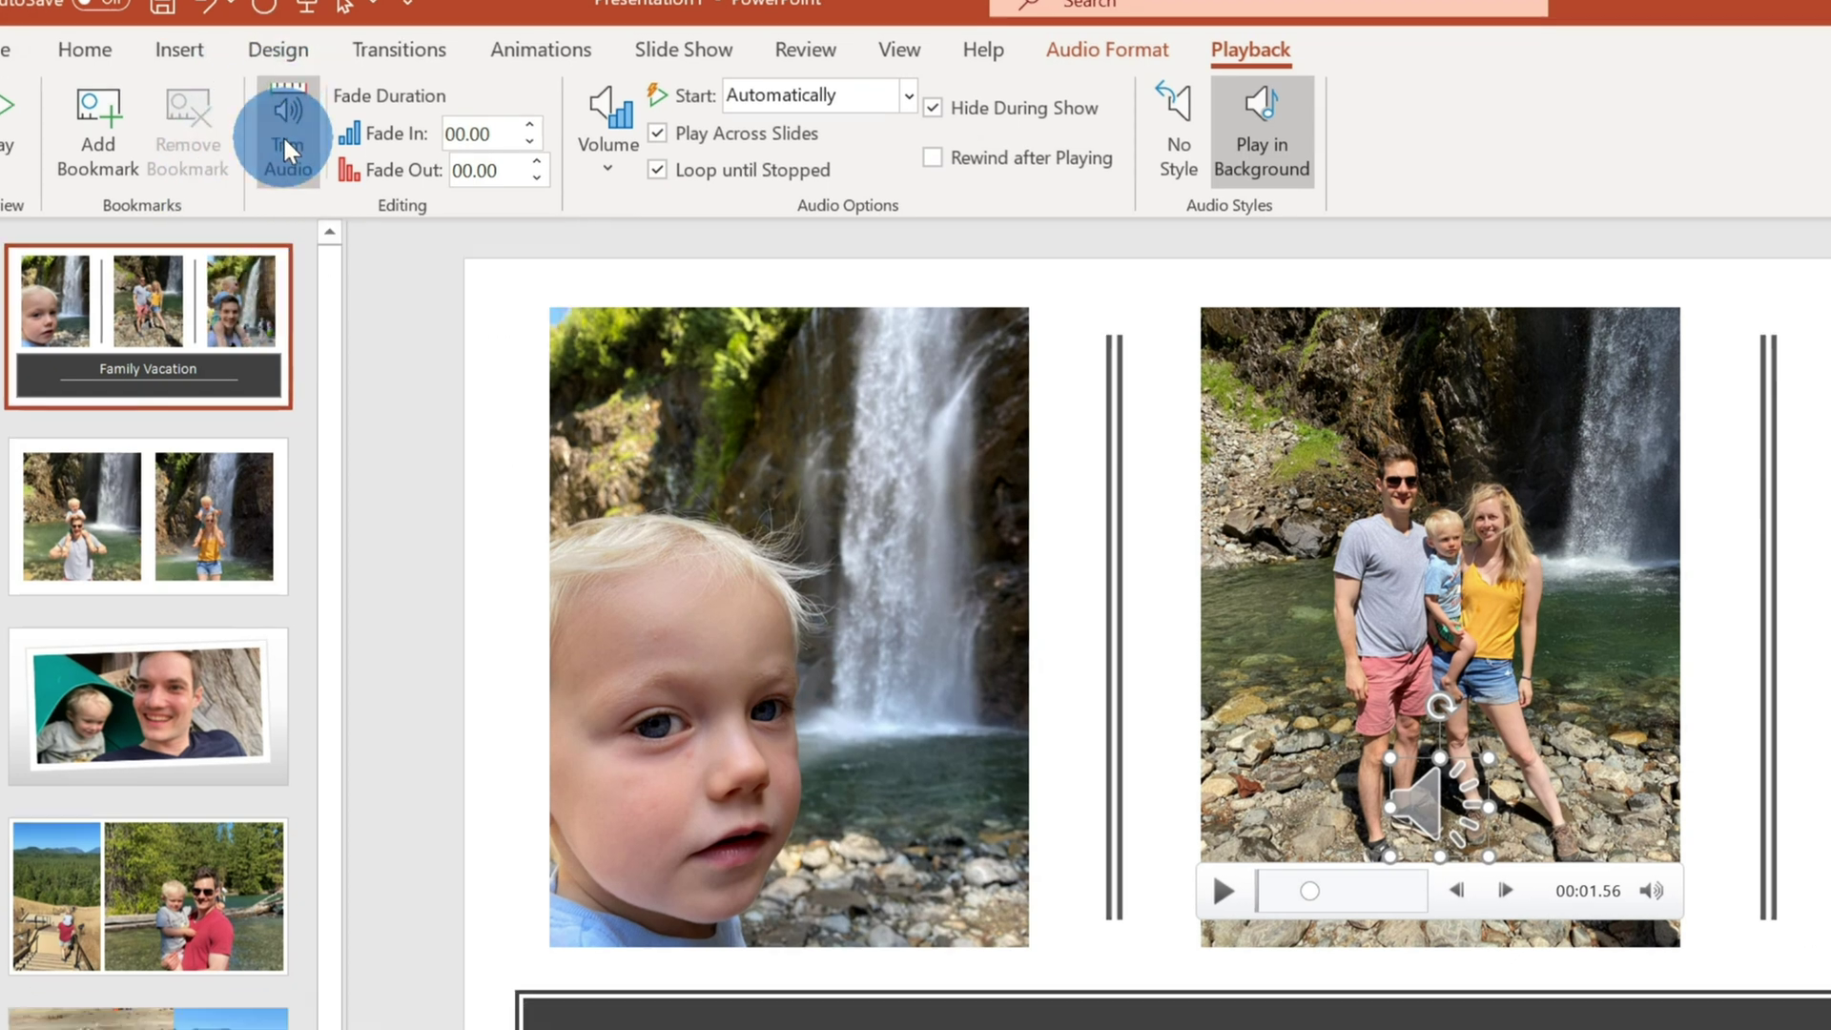
pyautogui.click(328, 160)
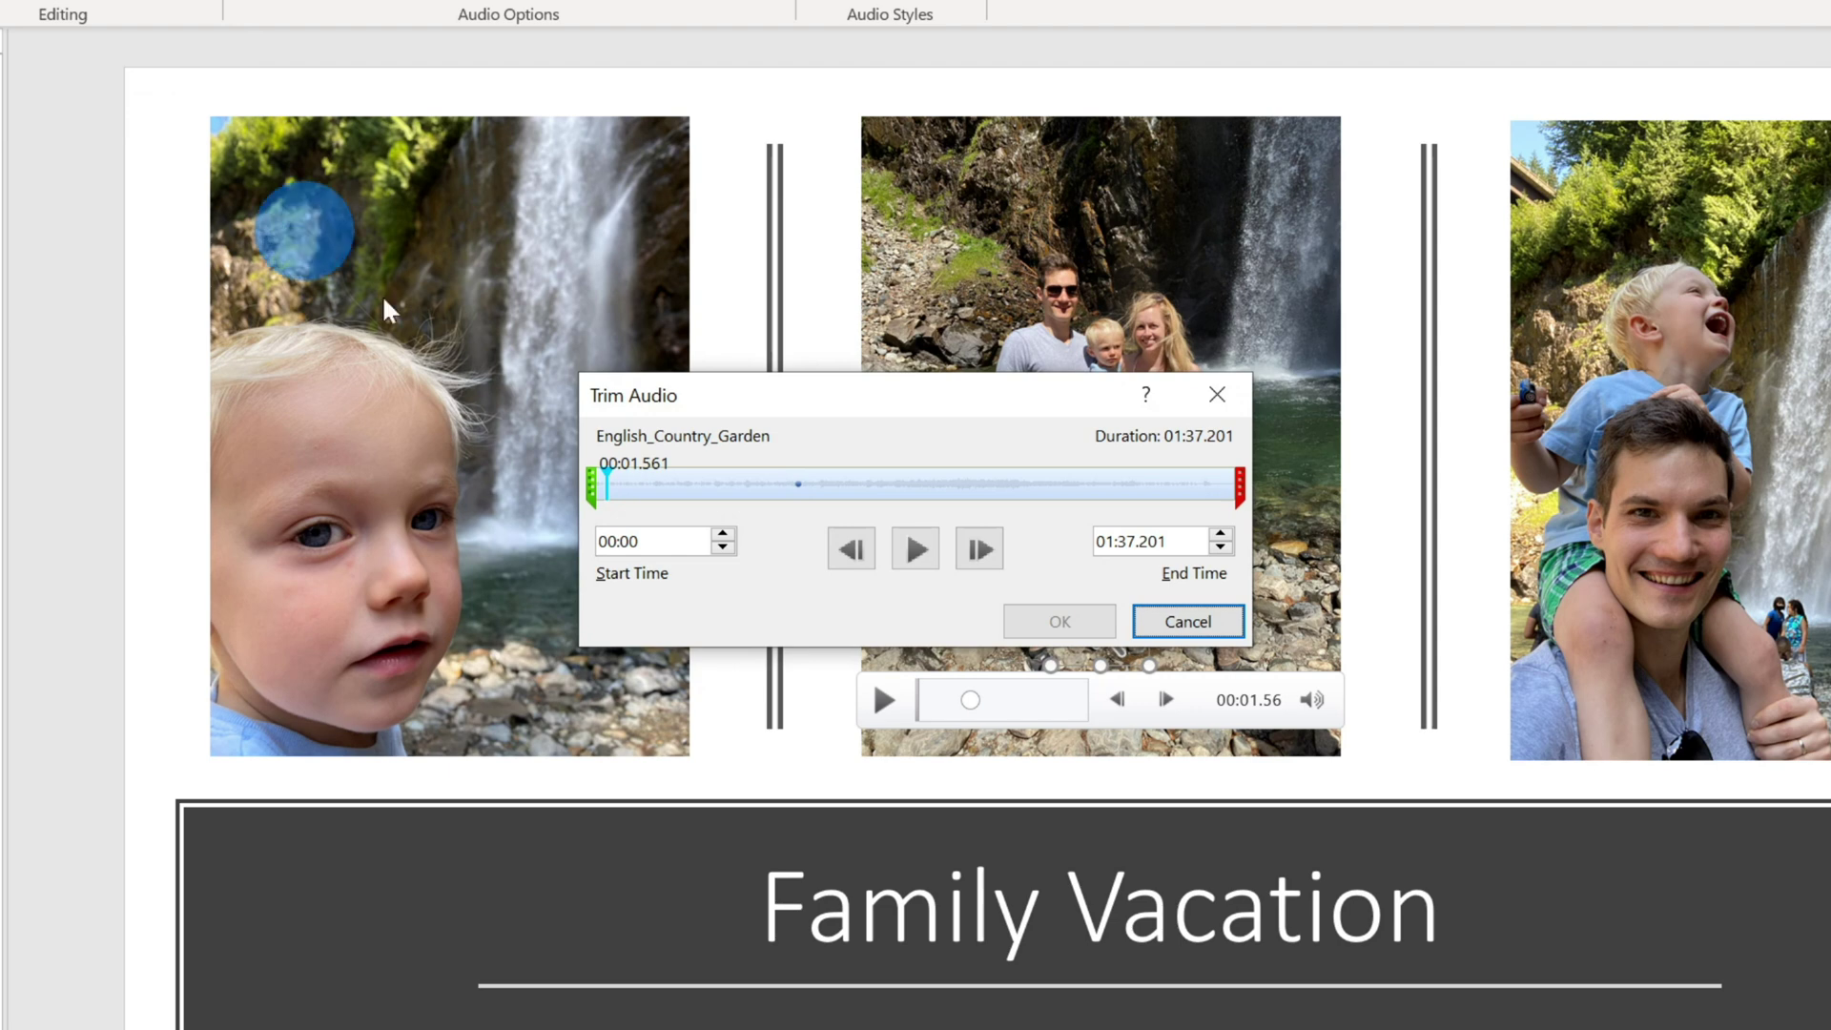
pyautogui.moveTo(592, 487); pyautogui.dragTo(663, 485)
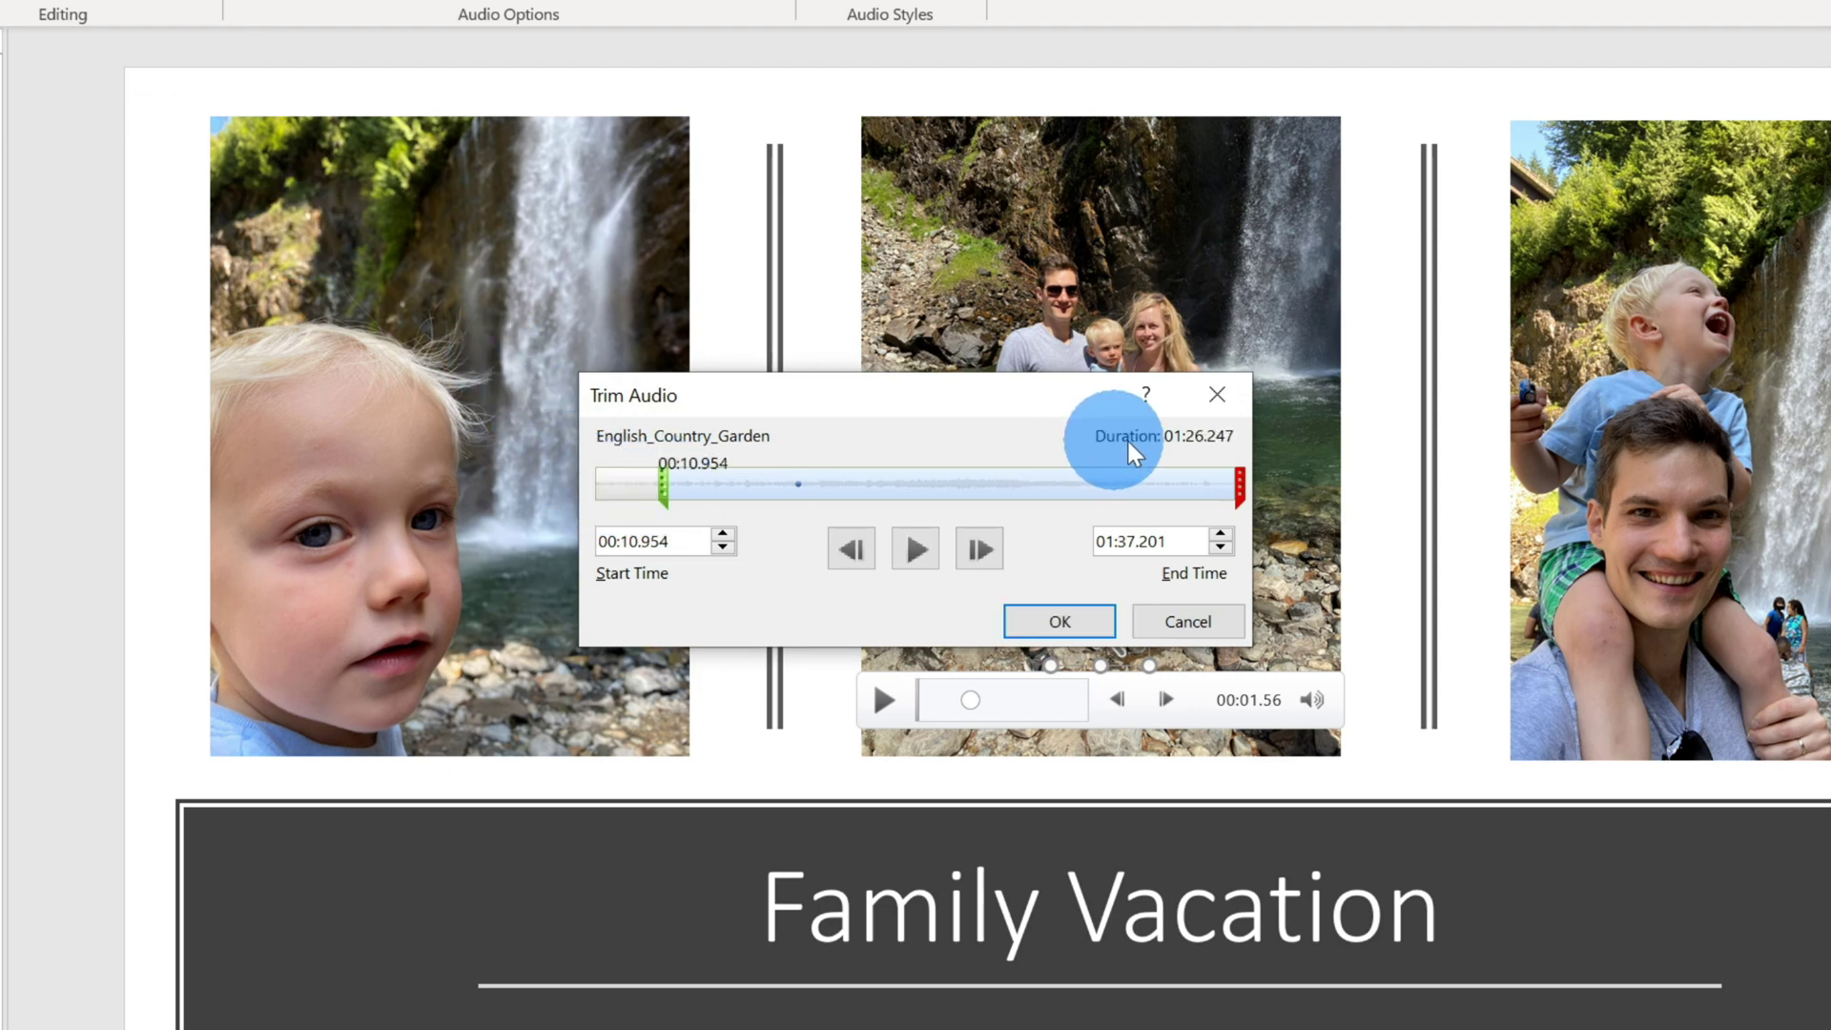
pyautogui.moveTo(1236, 474)
pyautogui.mouseDown()
pyautogui.moveTo(1095, 465)
pyautogui.moveTo(1103, 483)
pyautogui.moveTo(1273, 489)
pyautogui.mouseUp()
pyautogui.moveTo(664, 485); pyautogui.dragTo(536, 489)
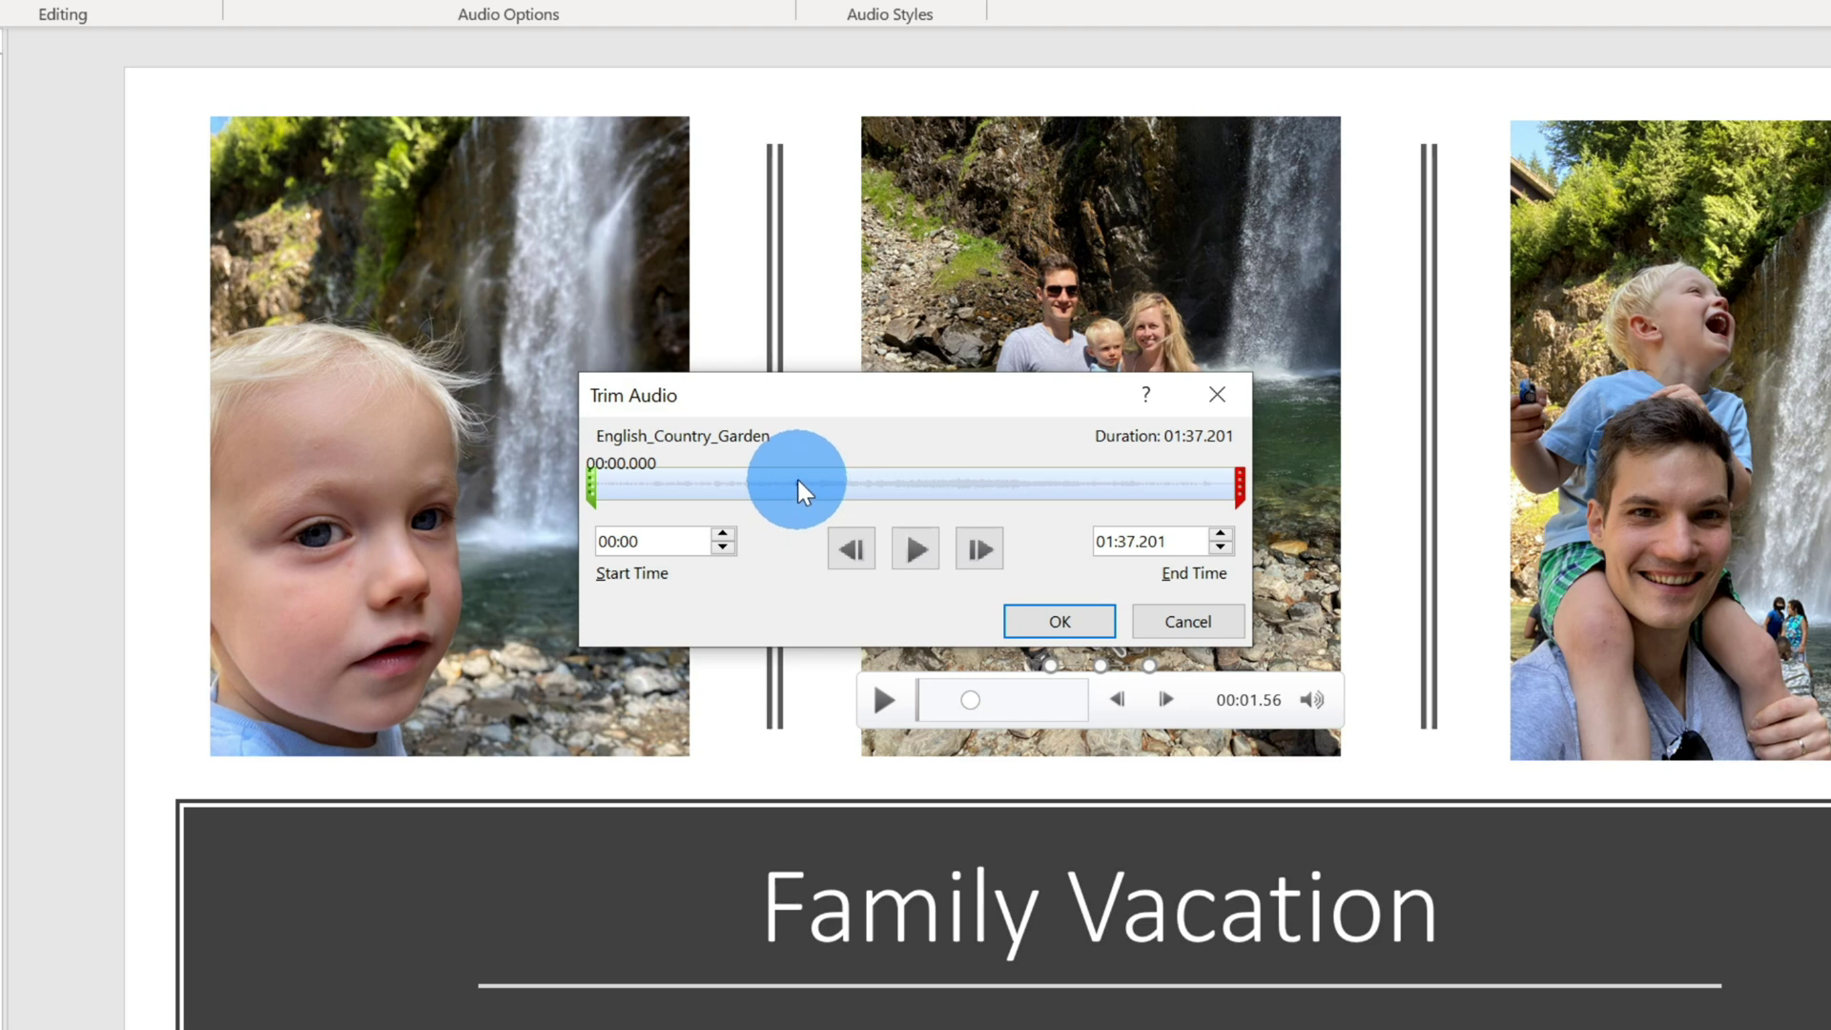
pyautogui.press('Return')
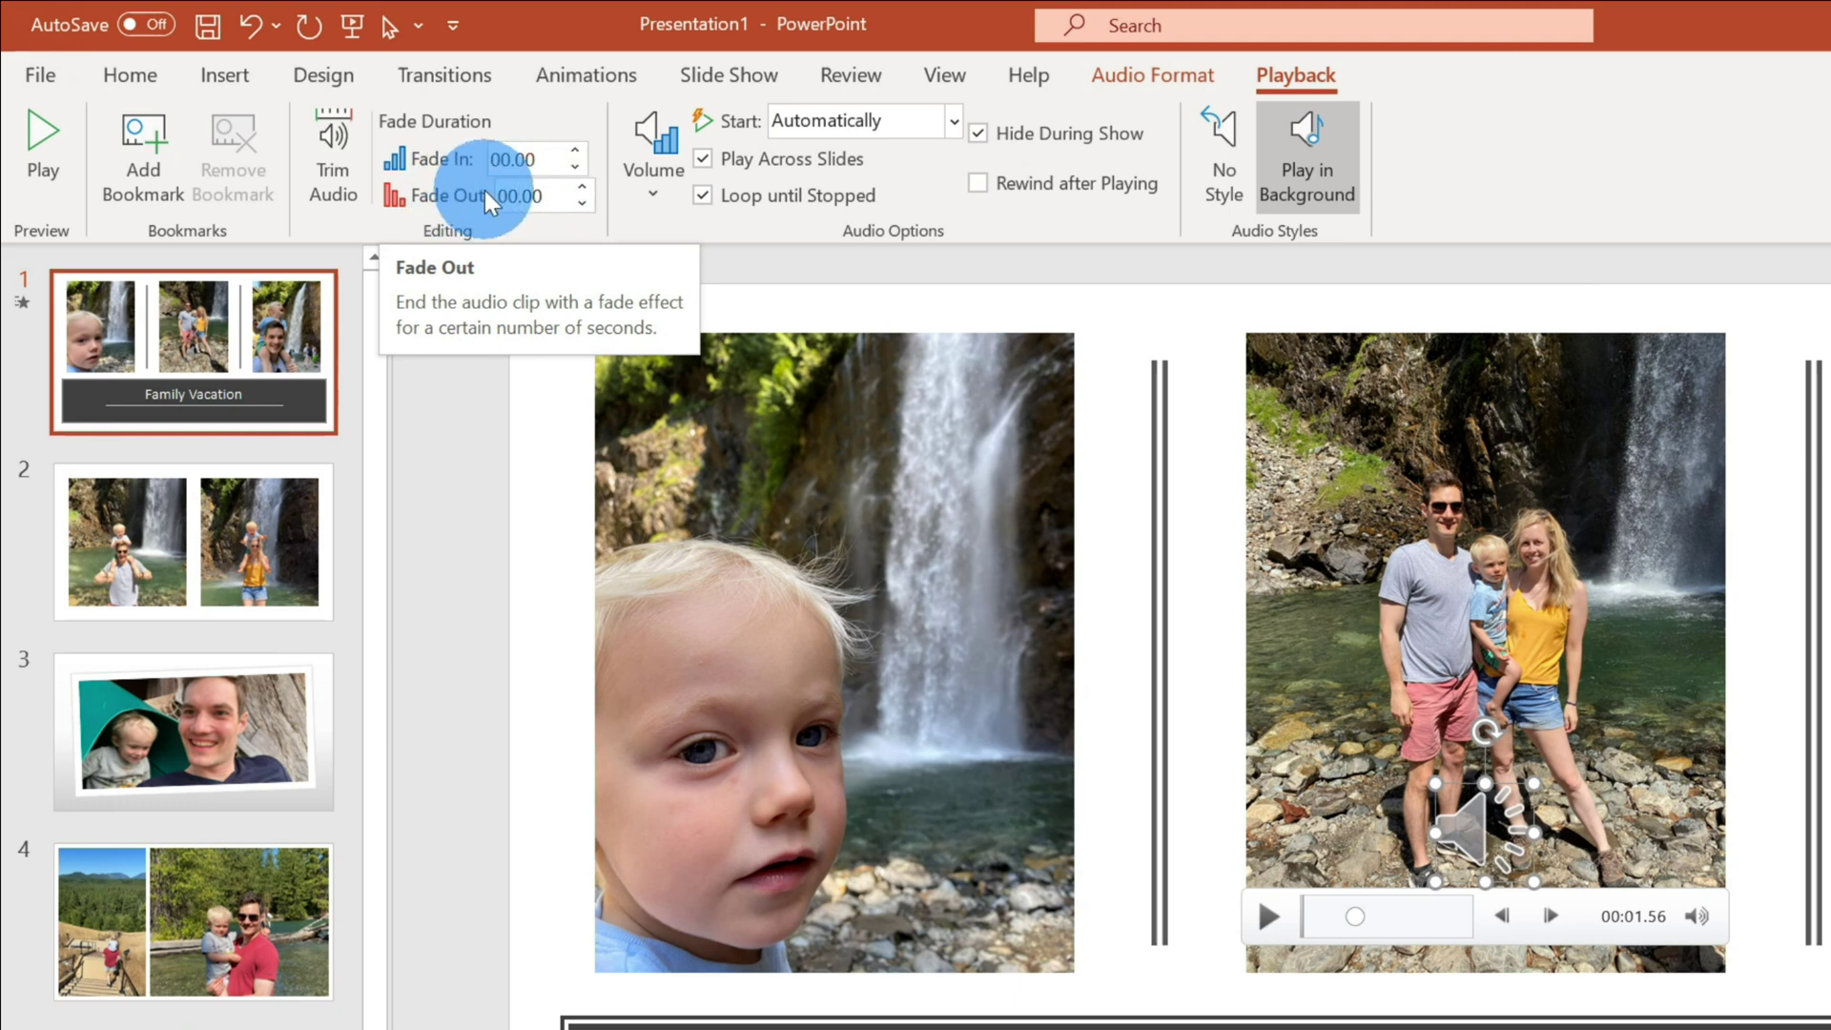
pyautogui.click(651, 180)
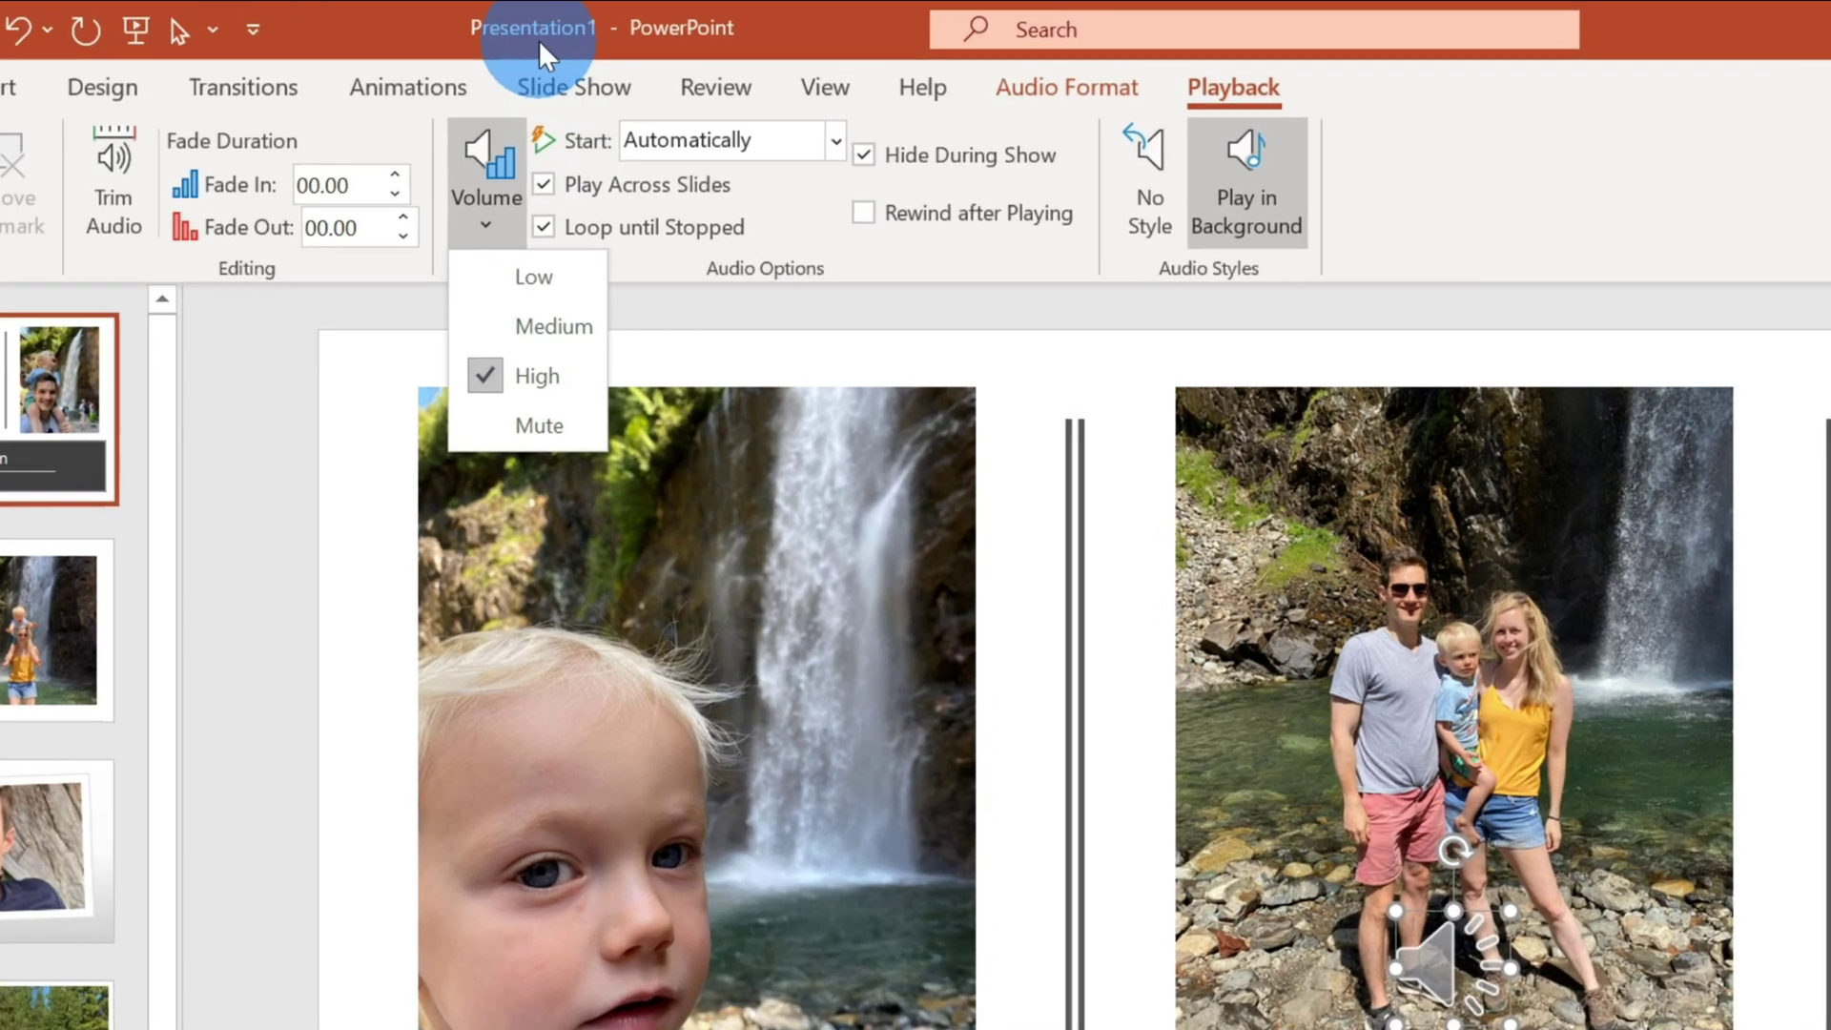
pyautogui.click(694, 44)
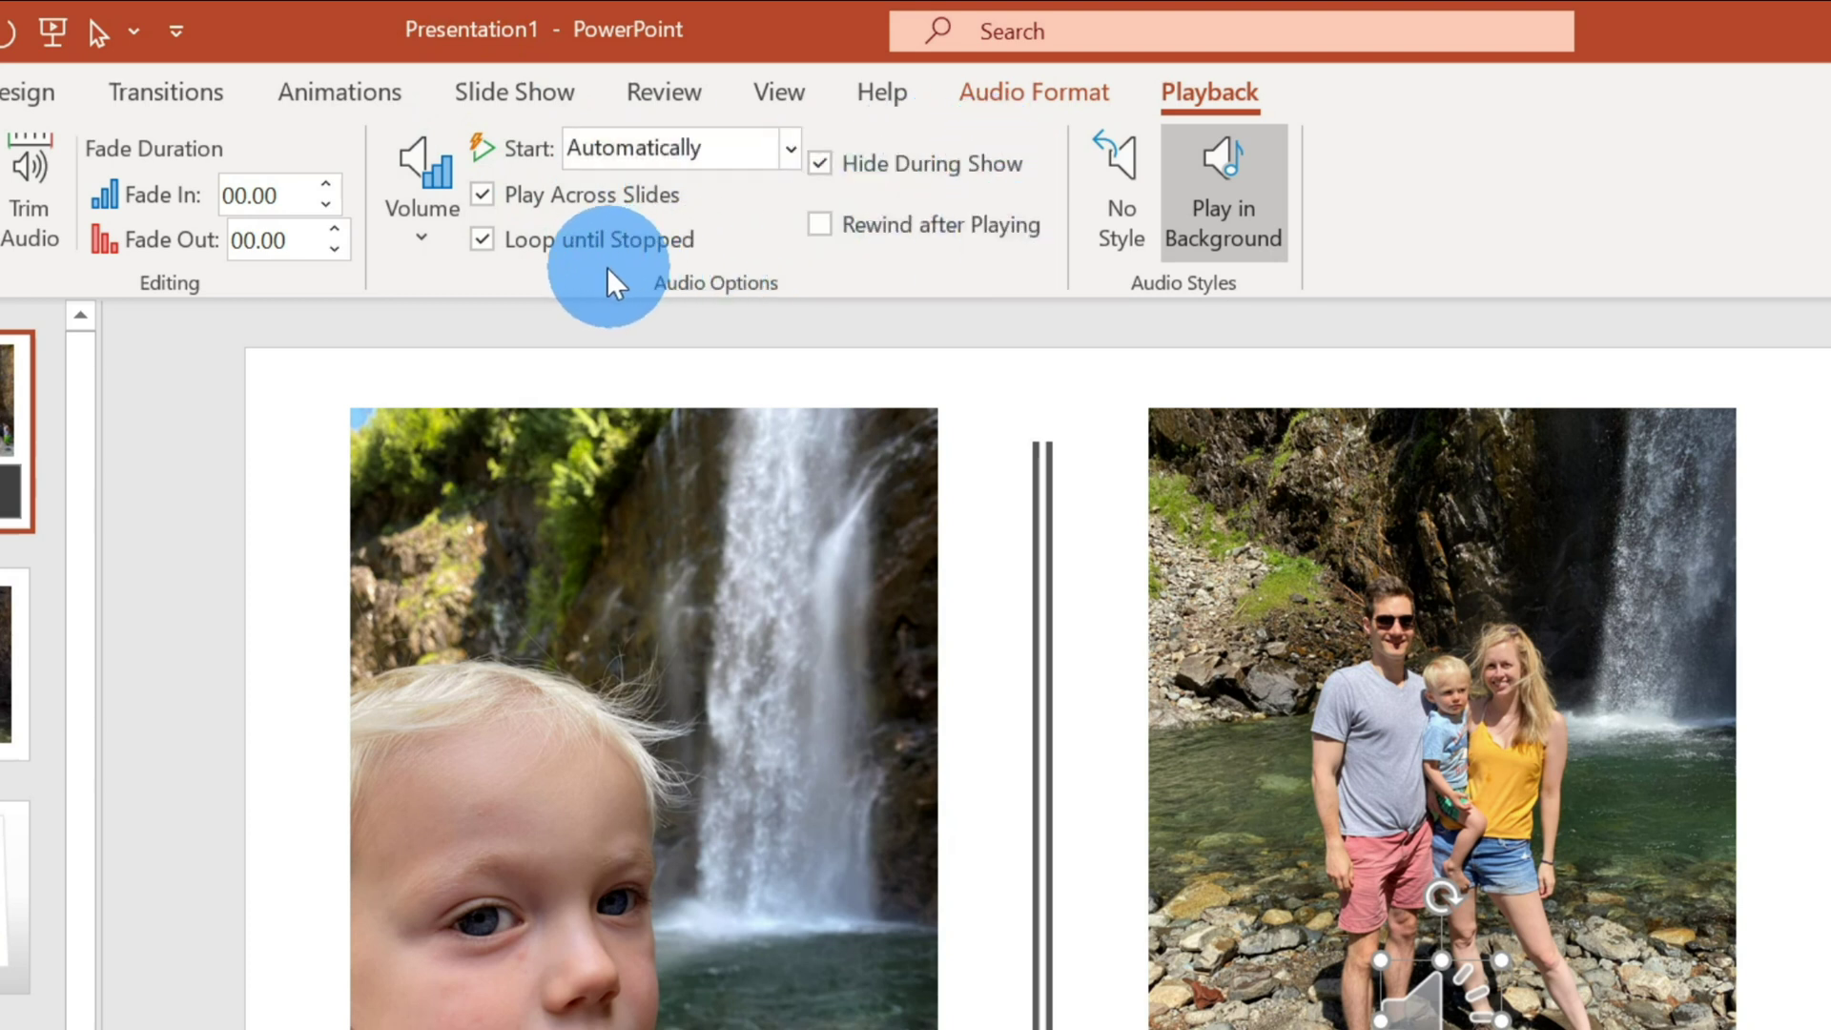
pyautogui.click(791, 149)
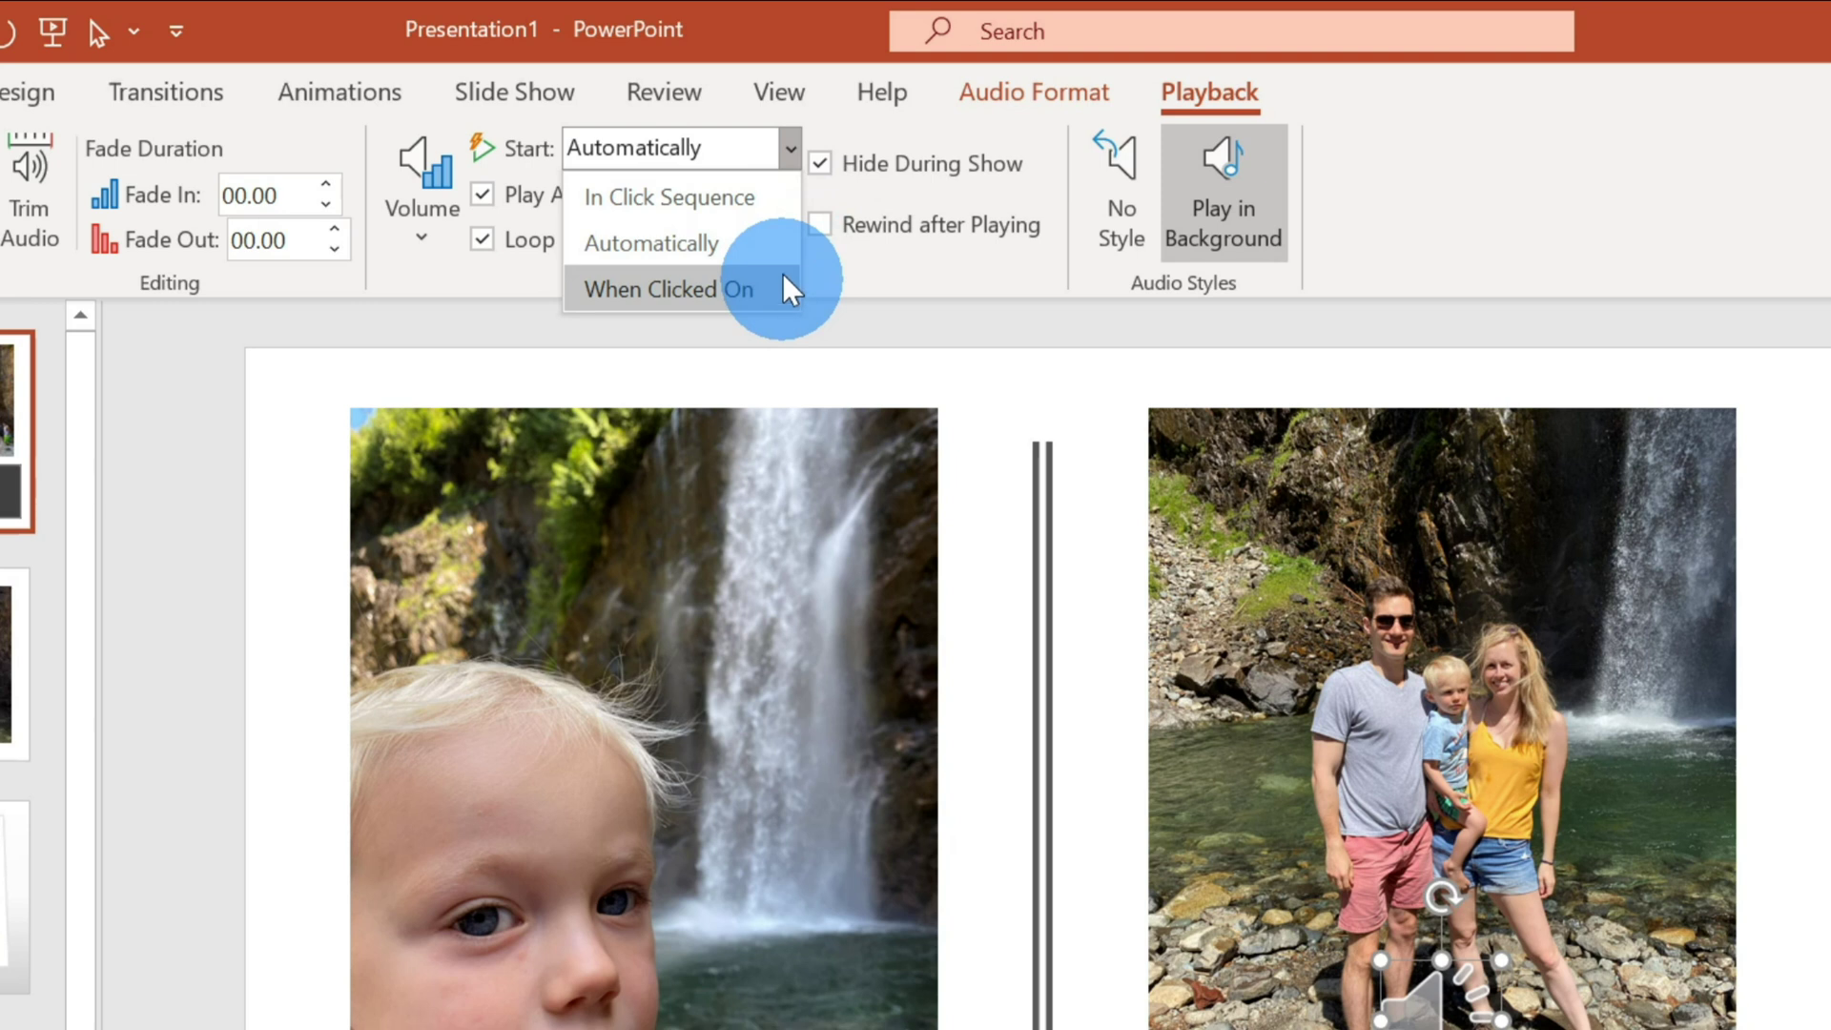
pyautogui.click(786, 146)
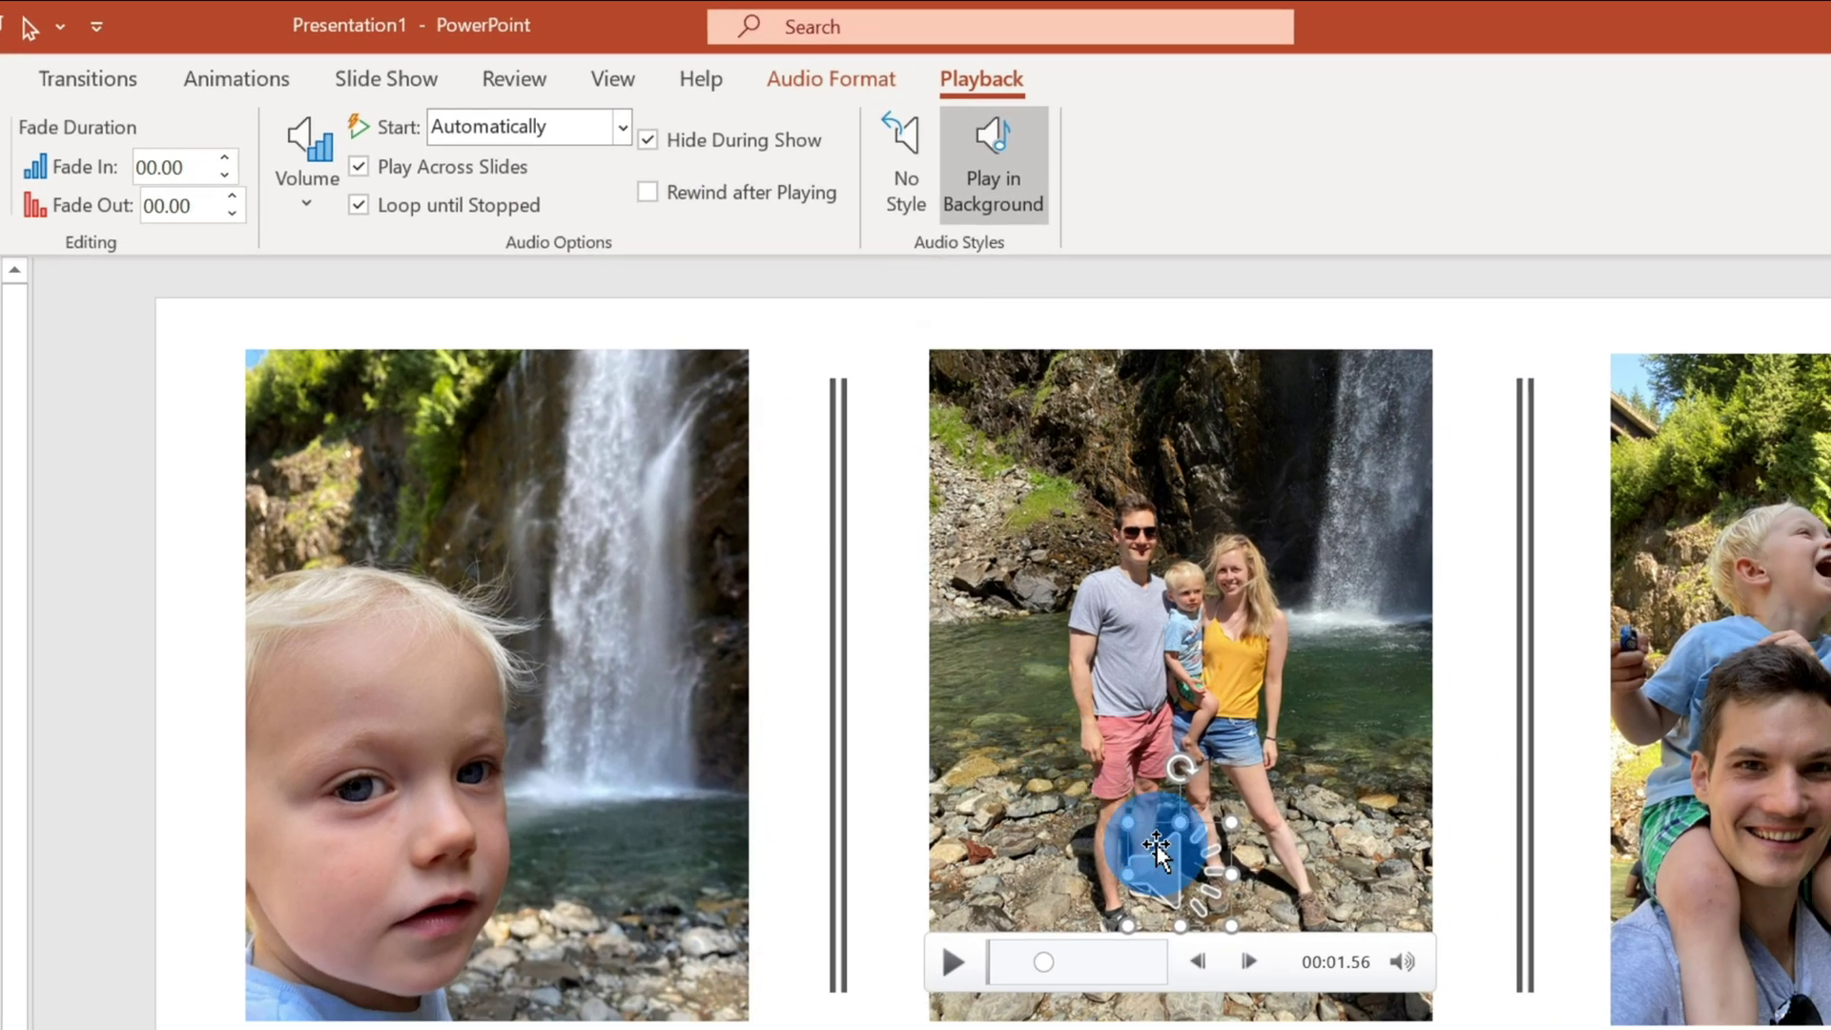
pyautogui.click(1396, 1013)
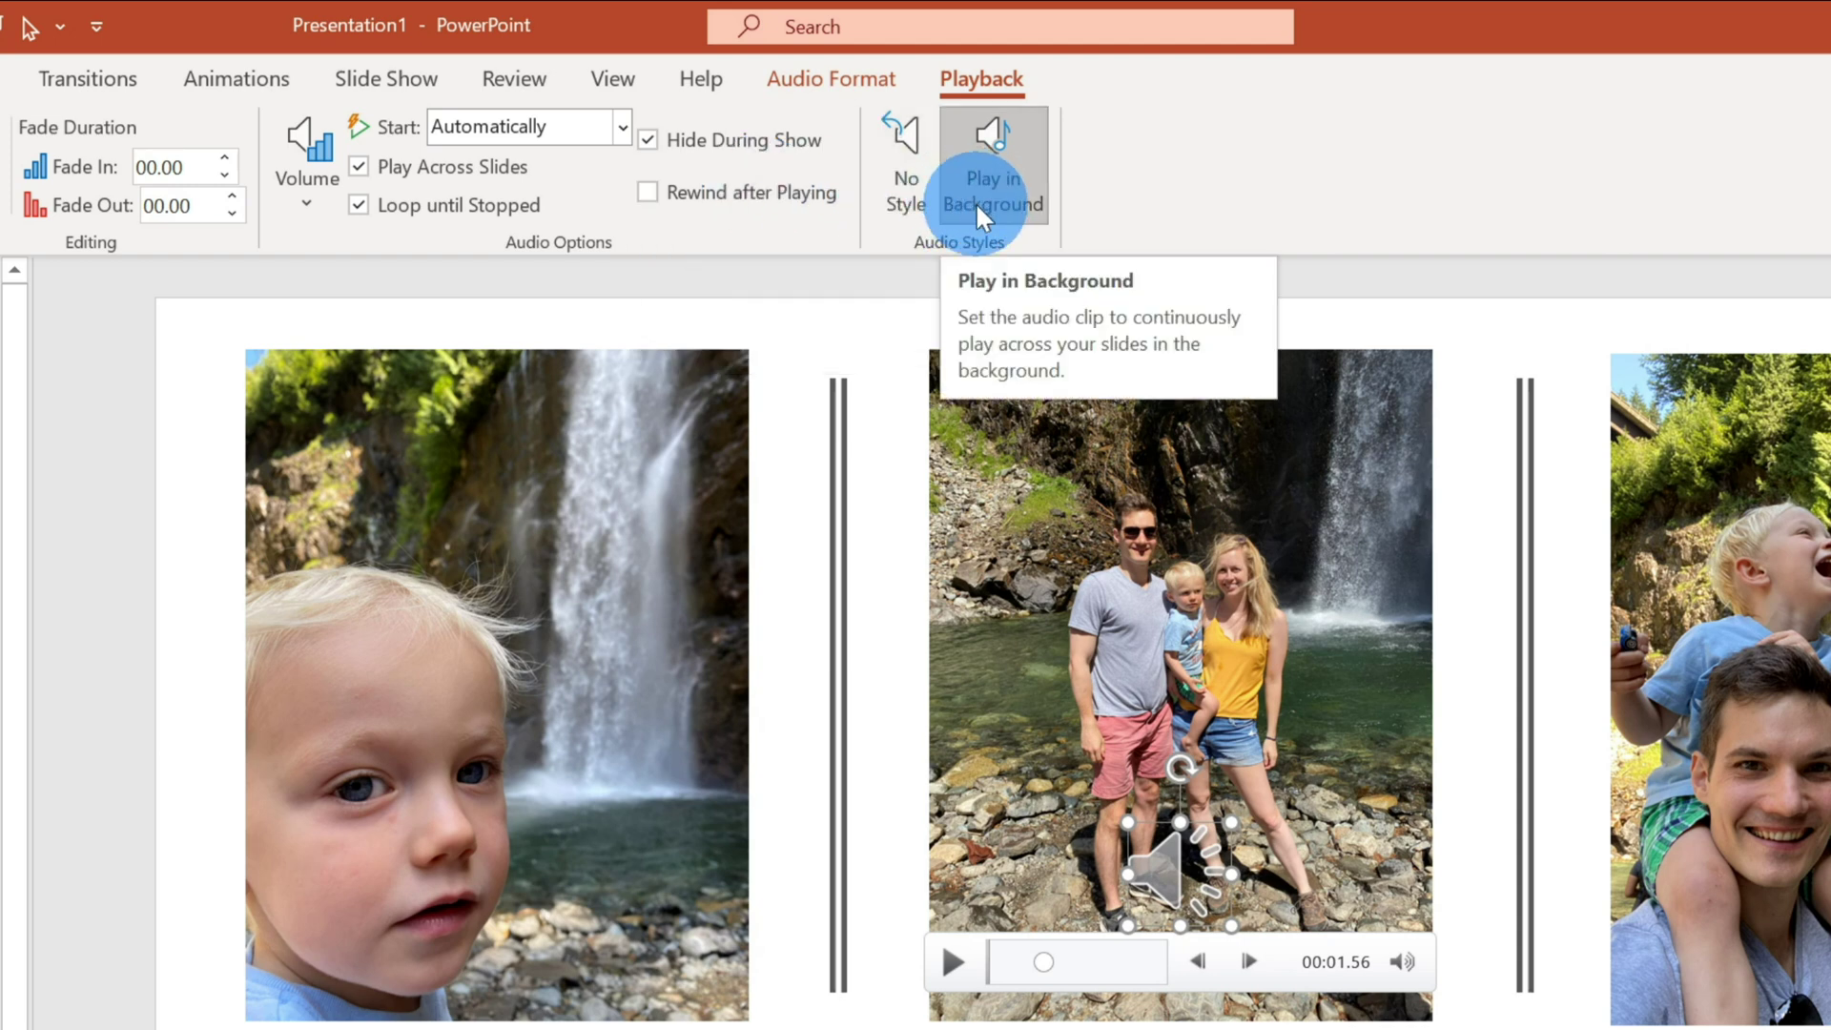
pyautogui.click(889, 198)
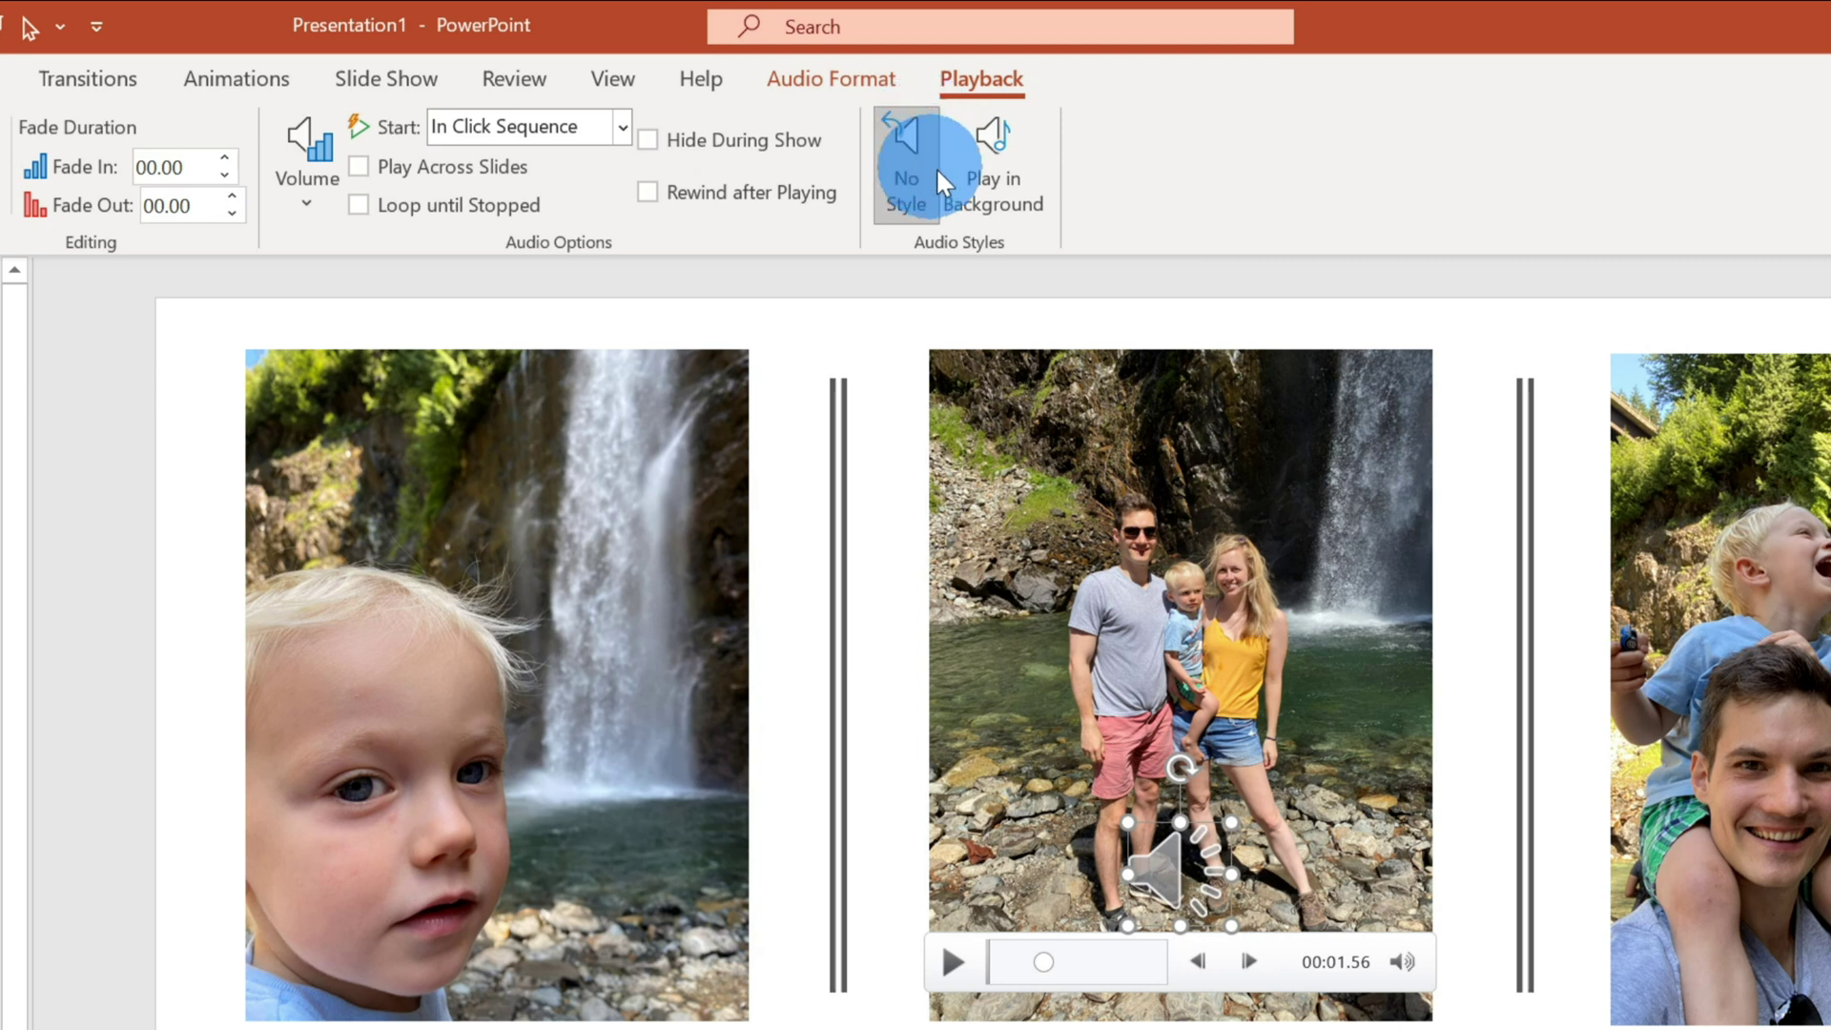
pyautogui.click(993, 198)
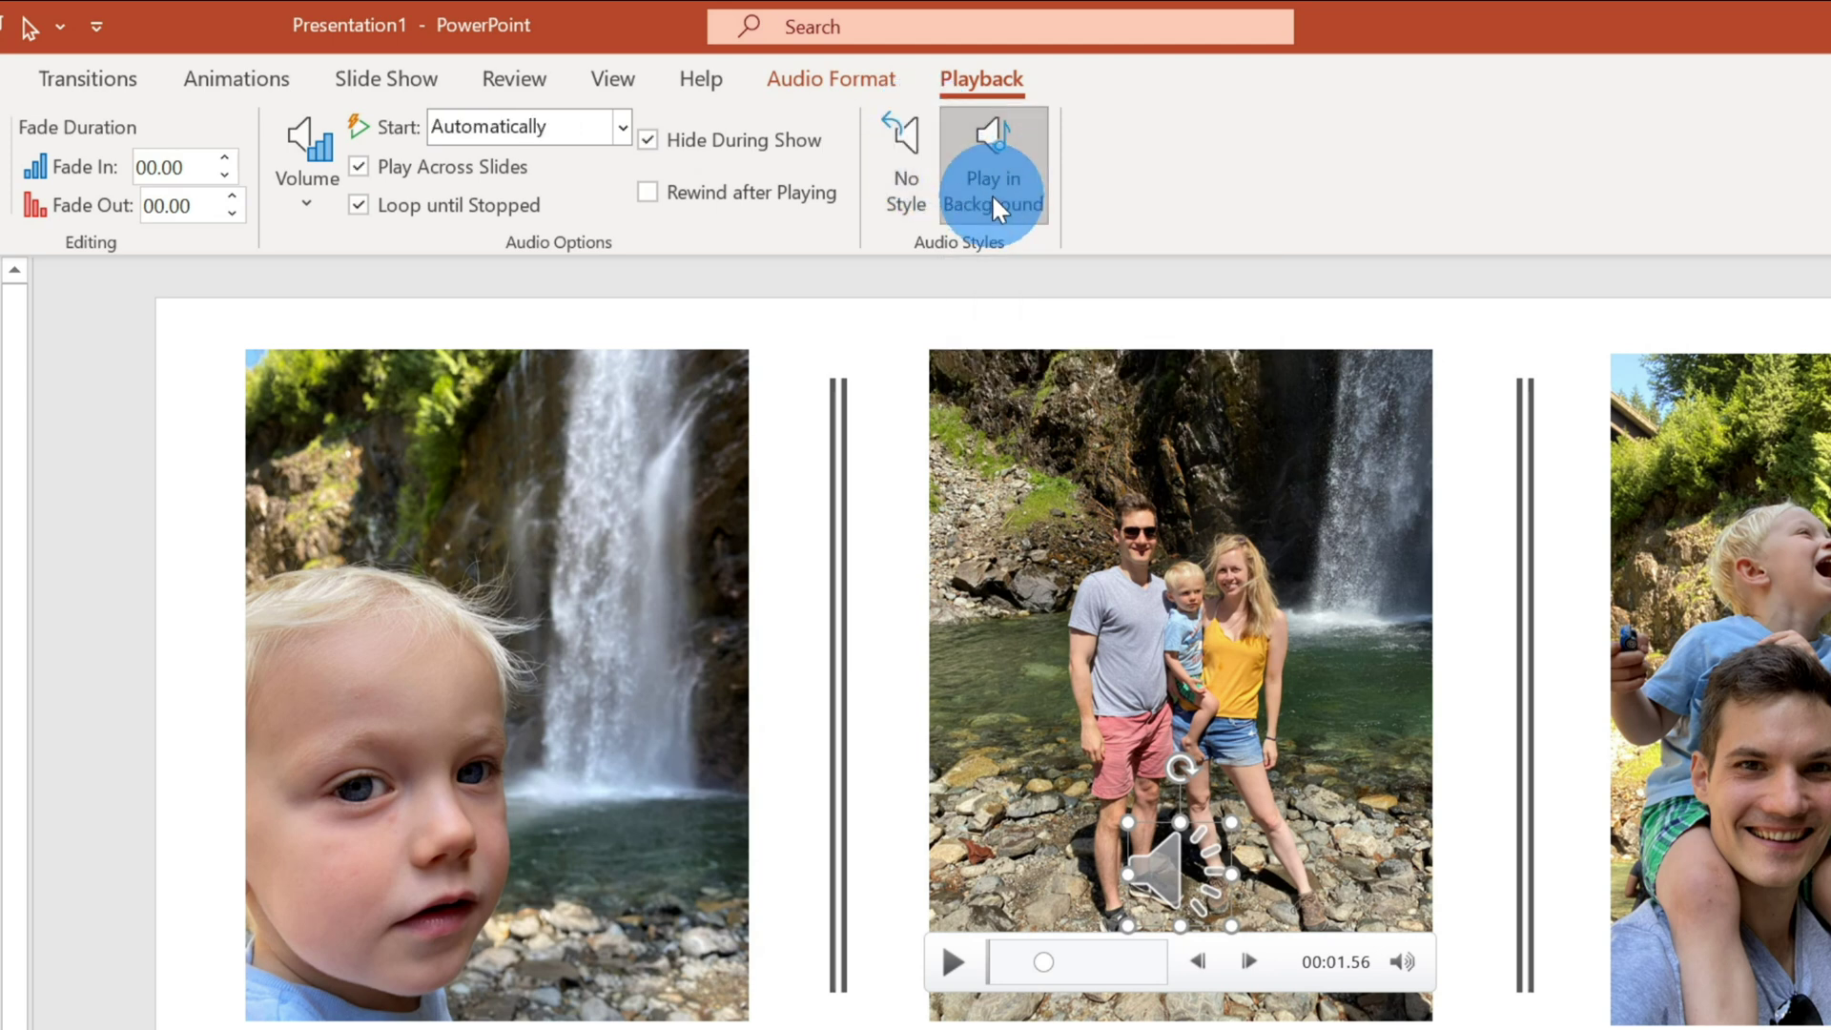